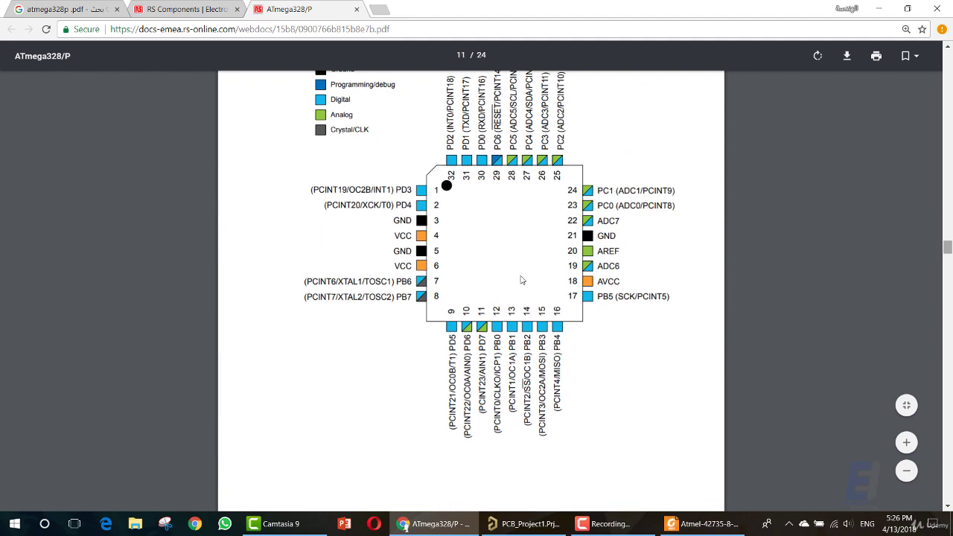
# Review the 32-pin TQFP Top View pinout in Figure 5-3, then return to Altium
pyautogui.scroll(2, 515, 287)
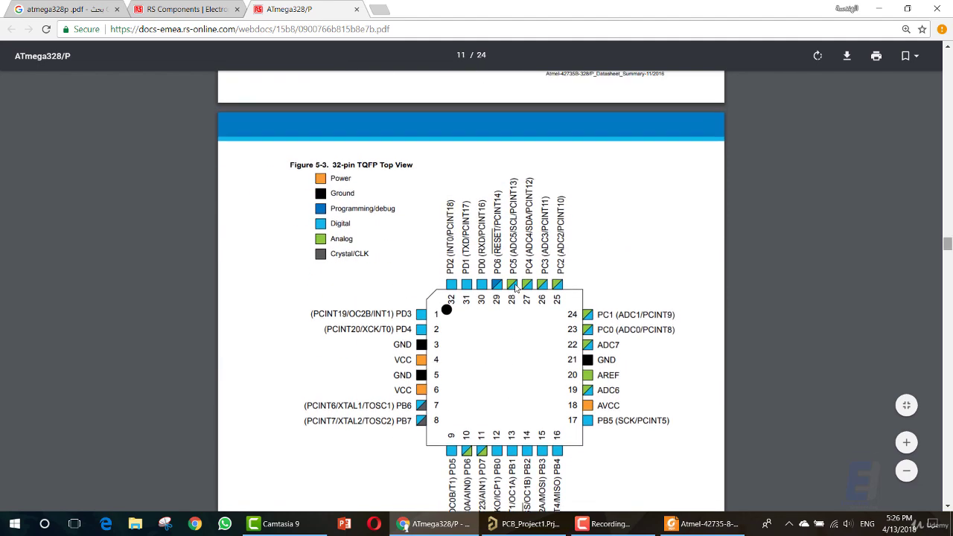
pyautogui.scroll(-1, 490, 274)
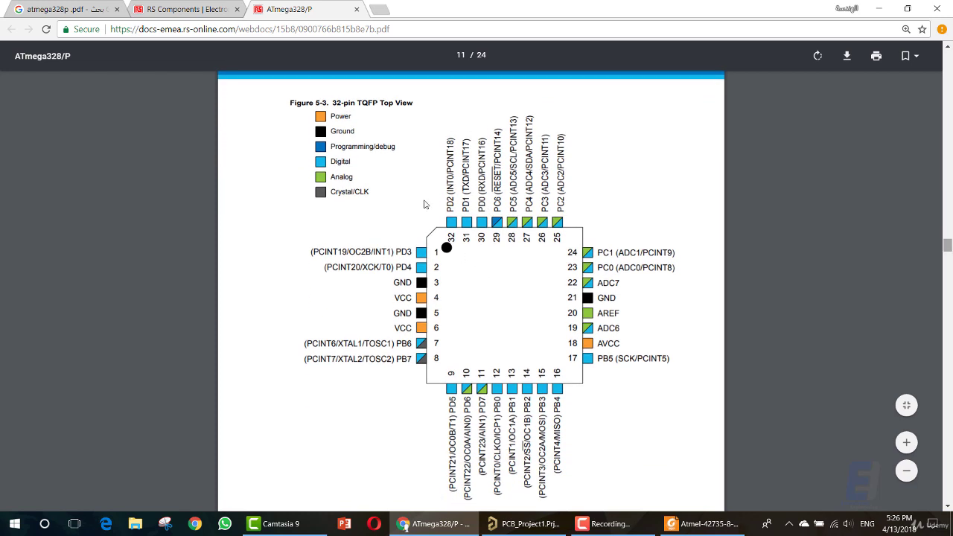
pyautogui.moveTo(359, 102); pyautogui.dragTo(415, 104)
pyautogui.click(414, 104)
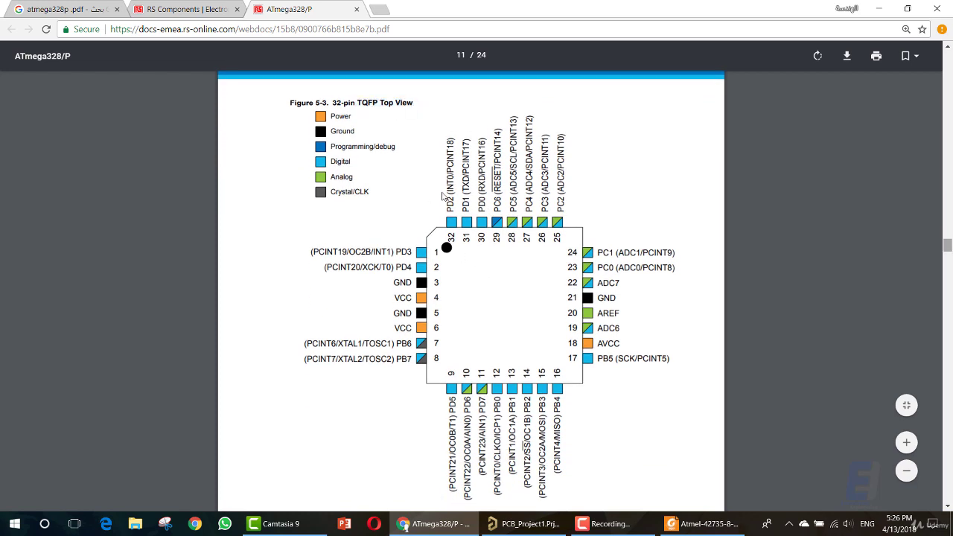
pyautogui.moveTo(333, 105); pyautogui.dragTo(356, 104)
pyautogui.click(360, 117)
pyautogui.click(525, 524)
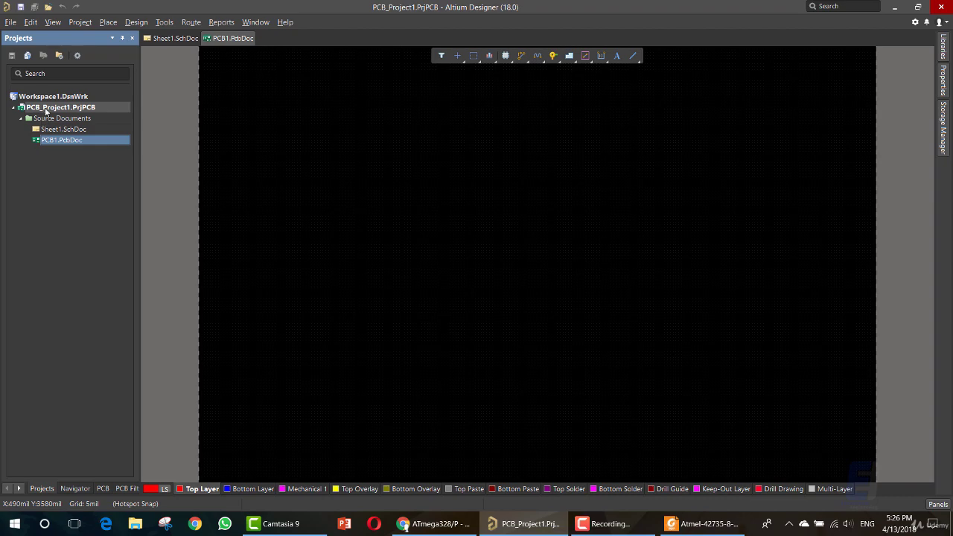
# Create a new Integrated Library project with File > New > Project
pyautogui.click(10, 21)
pyautogui.moveTo(31, 39)
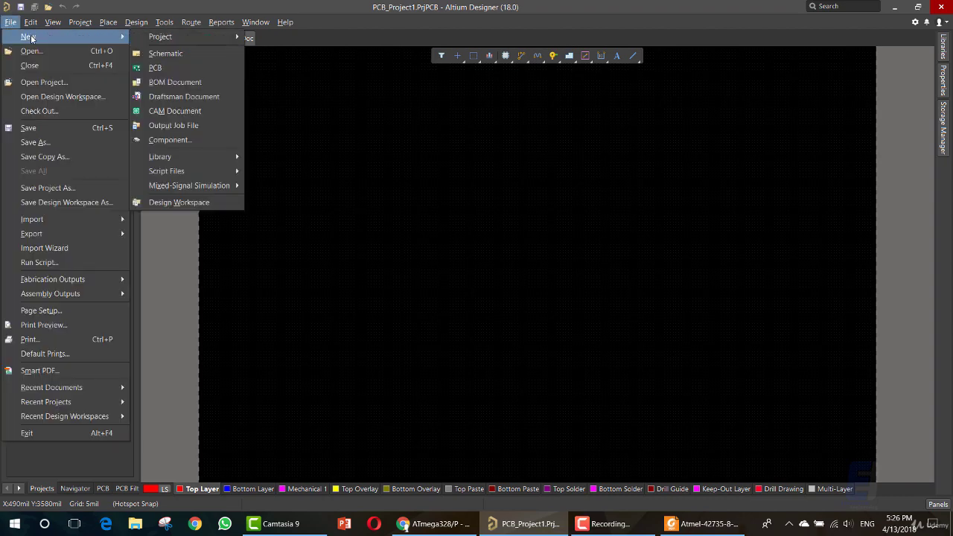
pyautogui.moveTo(166, 38)
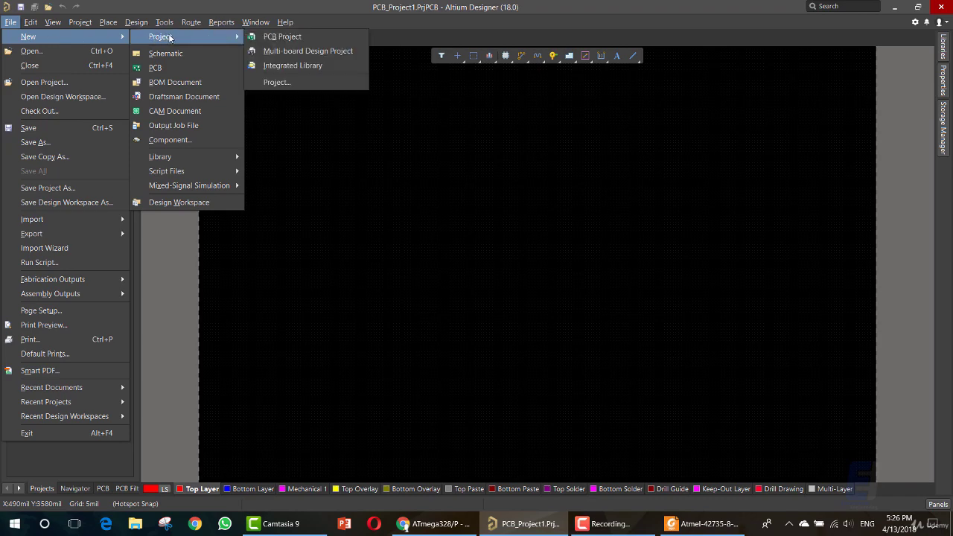
pyautogui.click(277, 67)
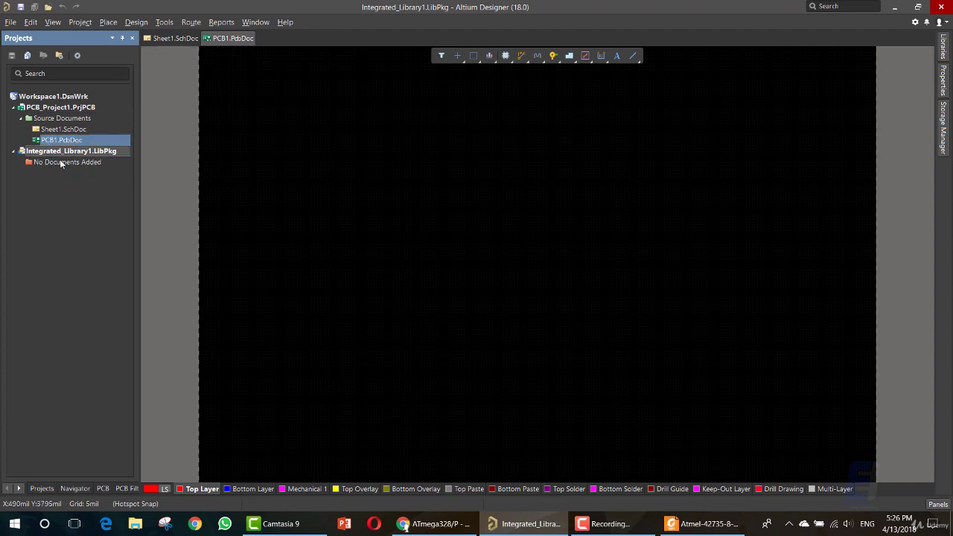
# Add a new Schematic Library to Integrated_Library1.LibPkg
pyautogui.click(58, 110)
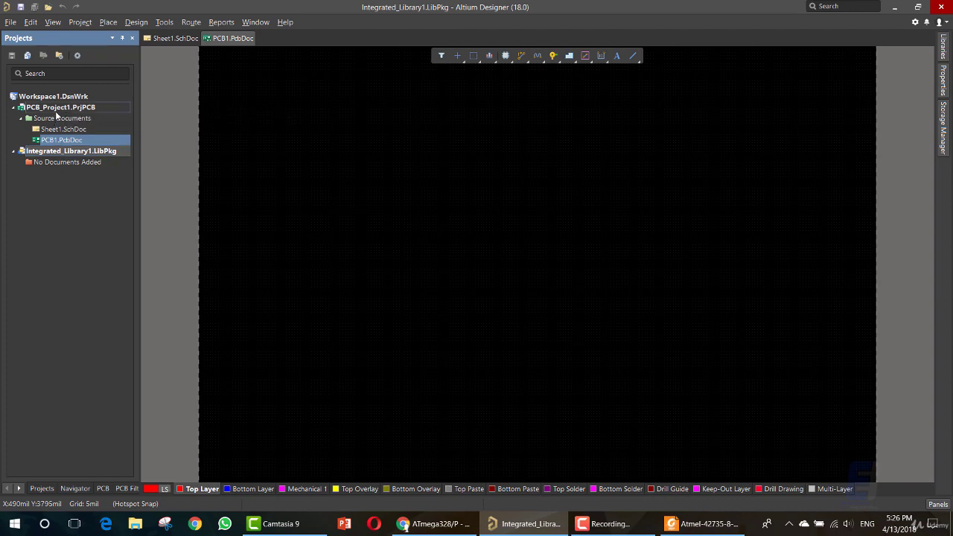
pyautogui.rightClick(64, 155)
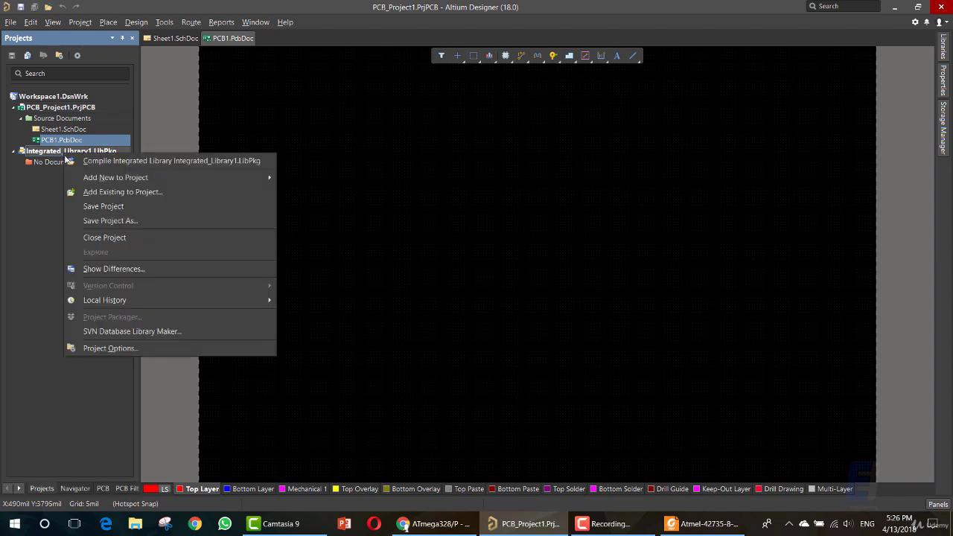
pyautogui.moveTo(273, 178)
pyautogui.click(317, 179)
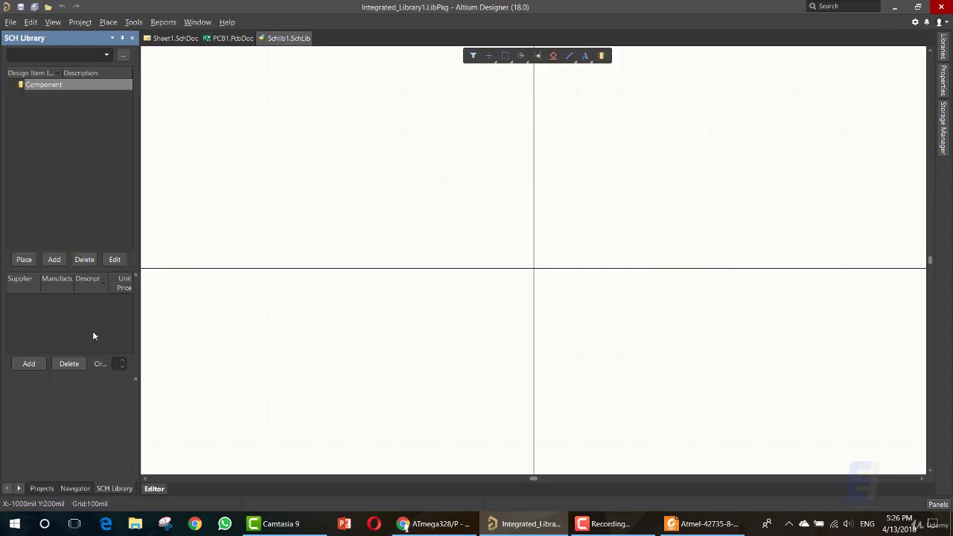
# Add a new PCB Library, PcbLib1.PcbLib, to Integrated_Library1.LibPkg
pyautogui.click(41, 489)
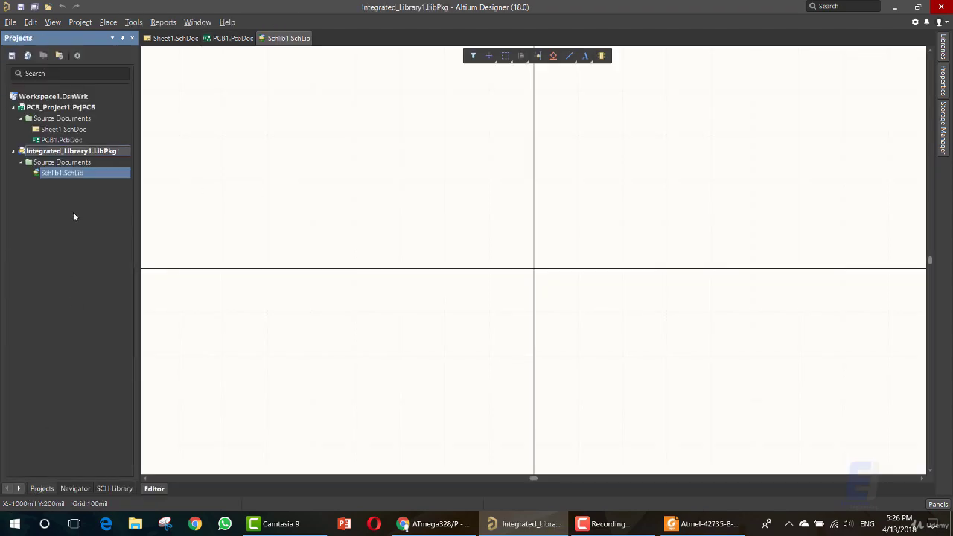
pyautogui.rightClick(64, 162)
pyautogui.rightClick(65, 154)
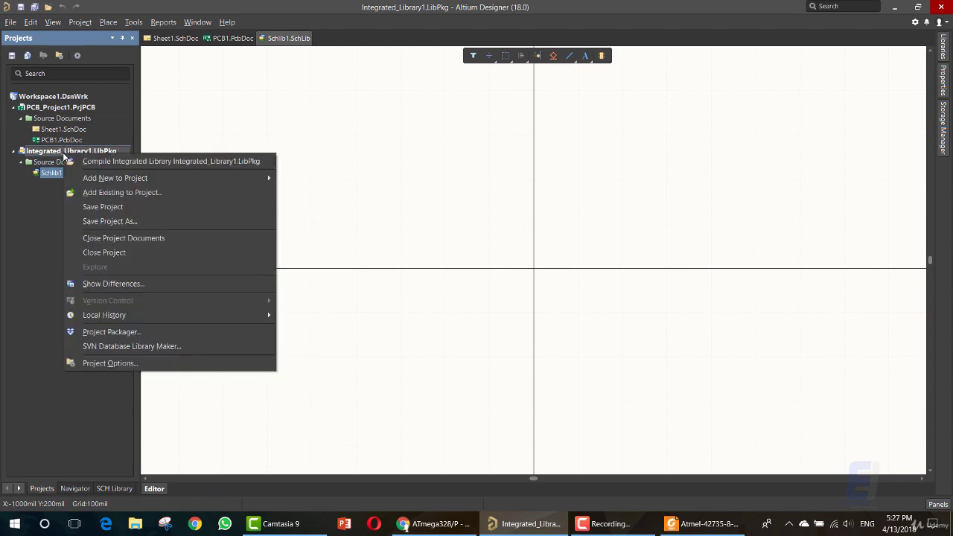
pyautogui.moveTo(246, 178)
pyautogui.click(317, 189)
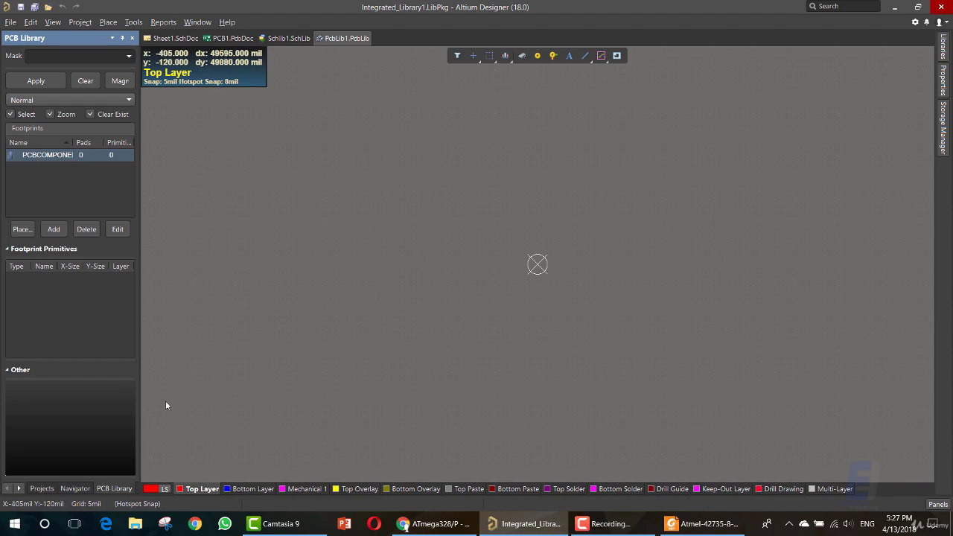
pyautogui.click(41, 489)
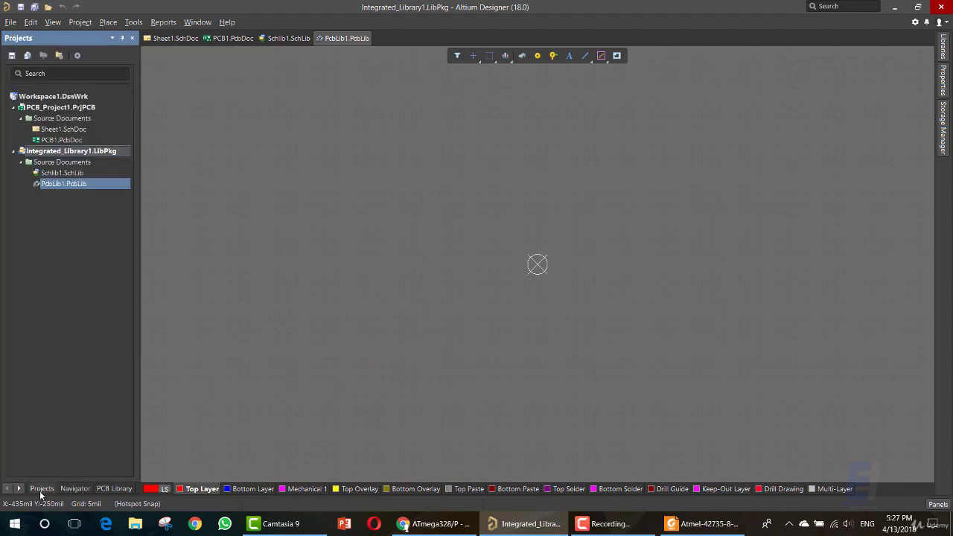
# Start Save Project As and create a Library folder inside Altium Designer Course
pyautogui.rightClick(73, 152)
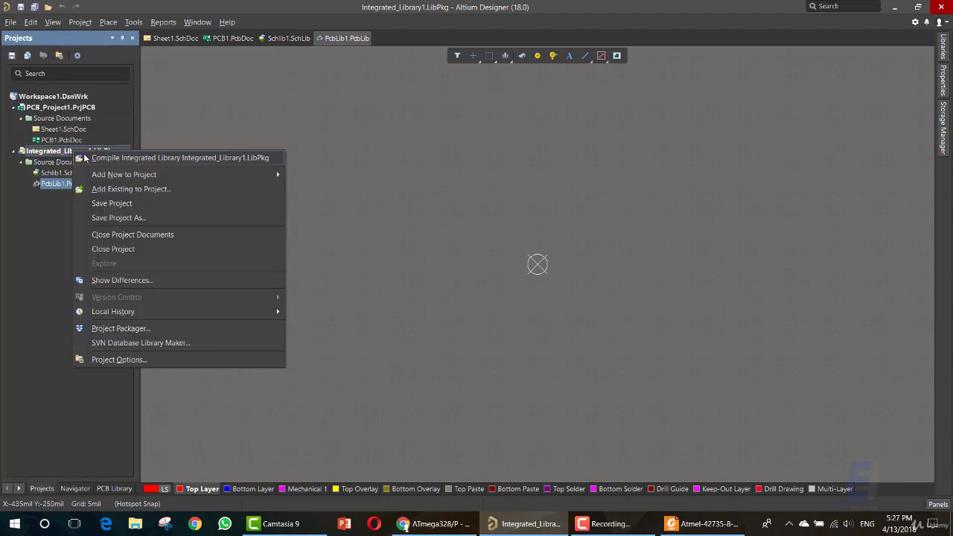
pyautogui.click(119, 218)
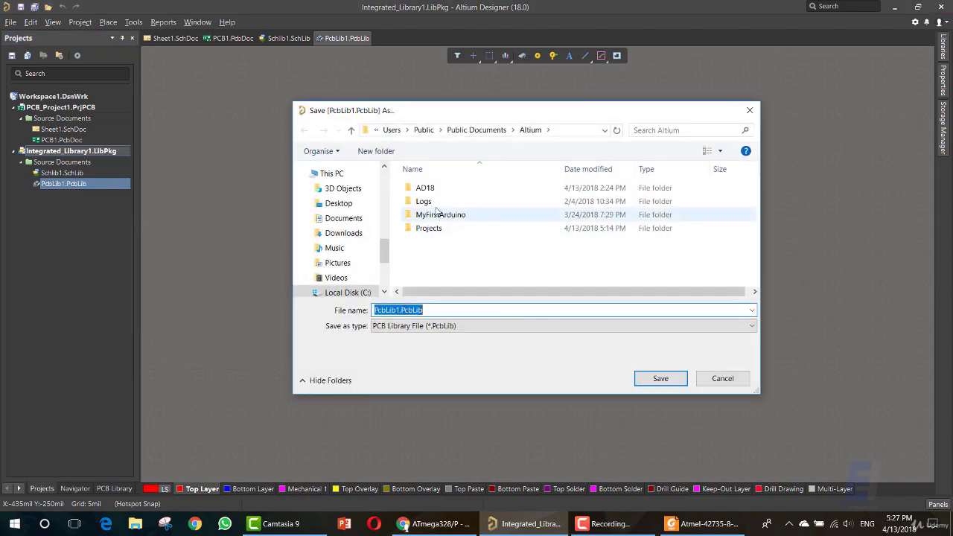
pyautogui.write('atmega328p')
pyautogui.hotkey('ctrl', 'z')
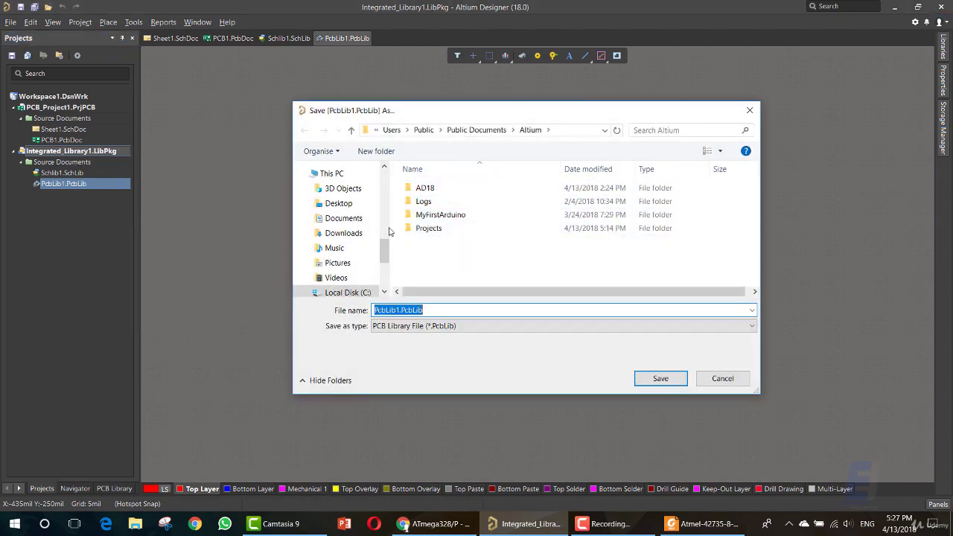
pyautogui.click(339, 203)
pyautogui.doubleClick(607, 236)
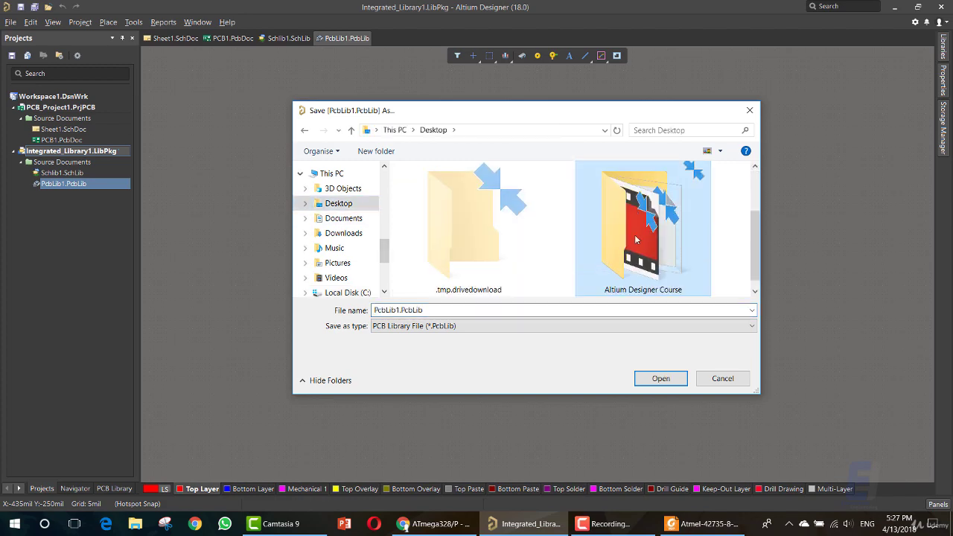
pyautogui.click(435, 191)
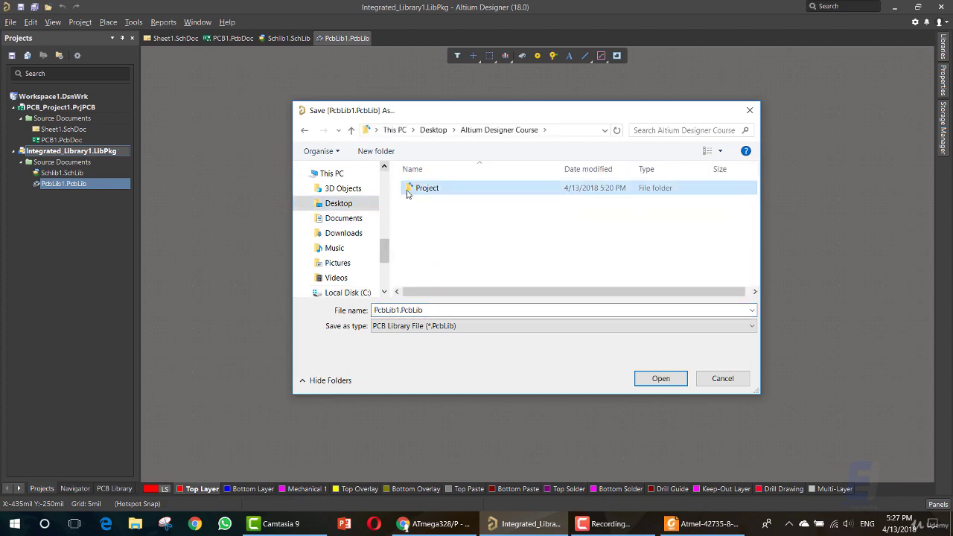
pyautogui.click(376, 152)
pyautogui.write('L')
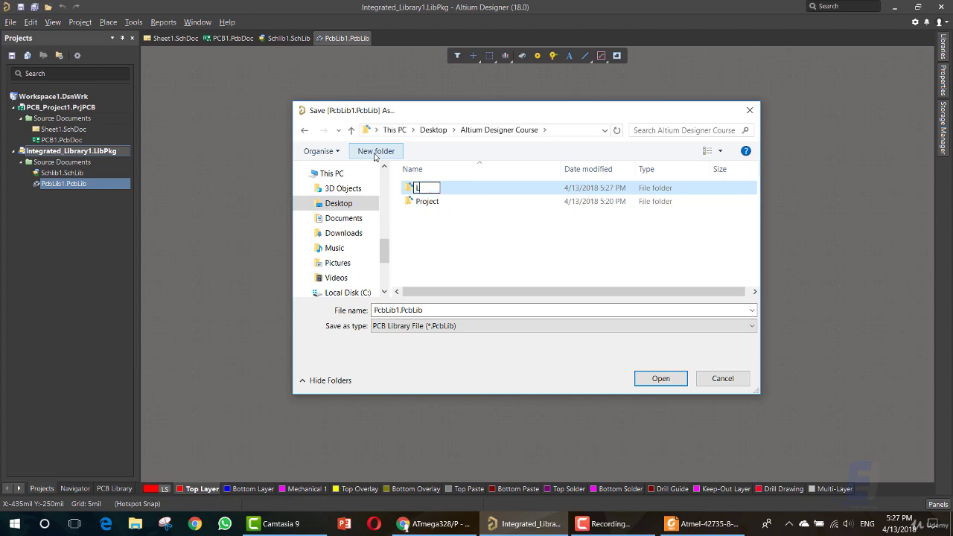
pyautogui.write('ibrary')
pyautogui.press('Return')
pyautogui.press('Return')
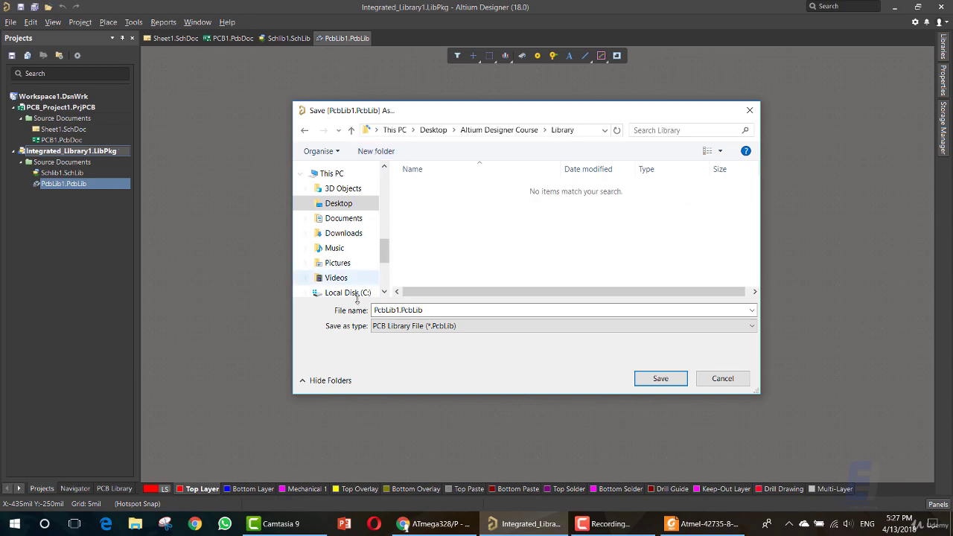
# Save the footprint library as Atmega328p.PcbLib in the Library folder
pyautogui.moveTo(402, 310); pyautogui.dragTo(345, 310)
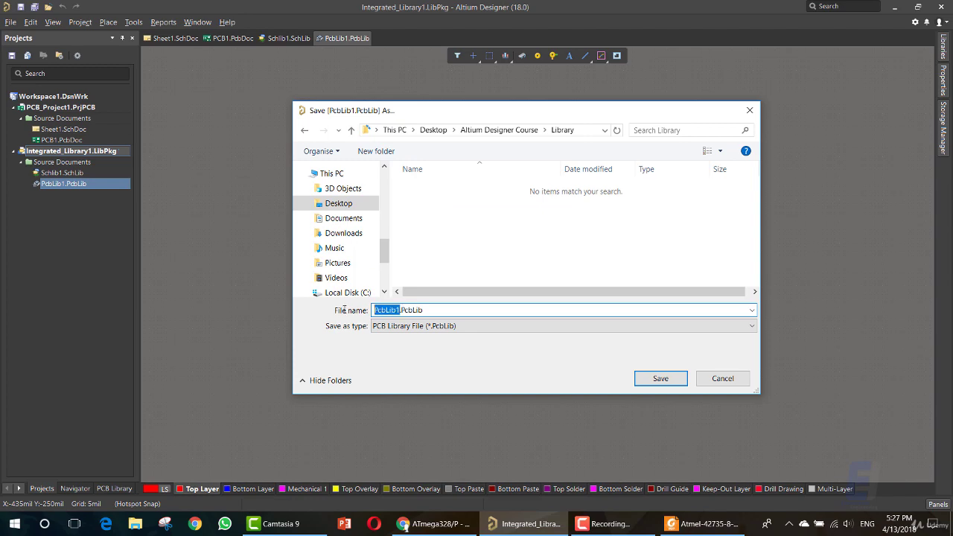
pyautogui.write('atmega328p')
pyautogui.press('BackSpace')
pyautogui.write('A')
pyautogui.doubleClick(389, 310)
pyautogui.hotkey('ctrl', 'c')
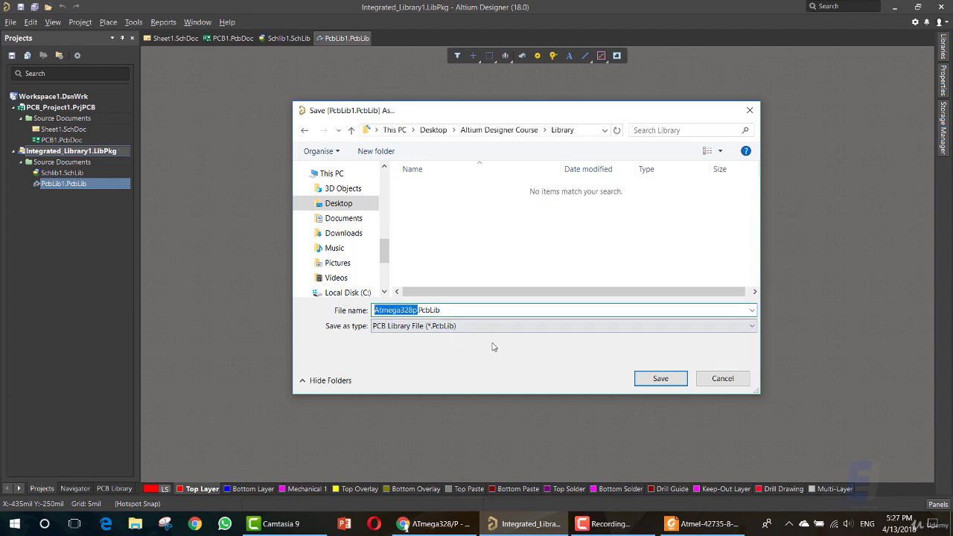
pyautogui.click(647, 375)
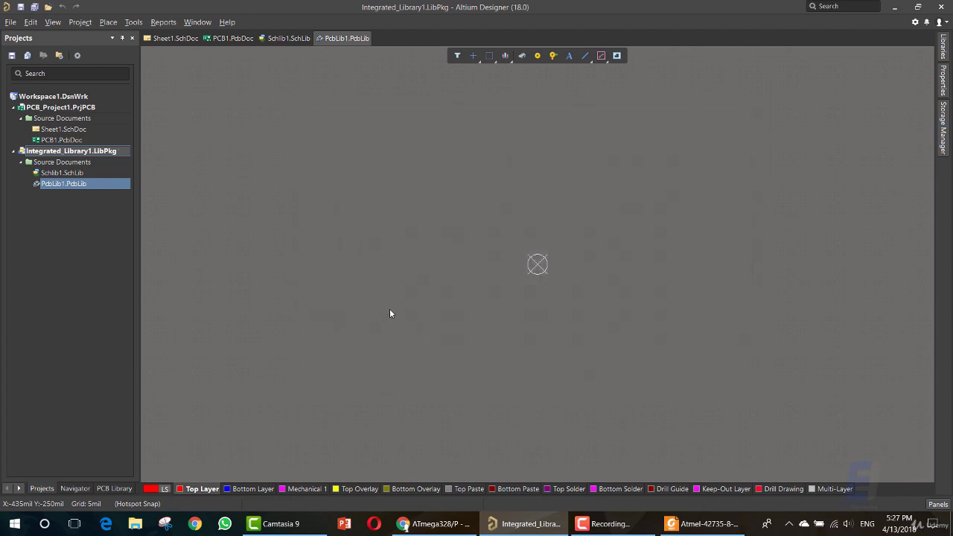
# Save the schematic library as Atmega328p.SchLib and the package as Atmega328p.LibPkg
pyautogui.doubleClick(389, 309)
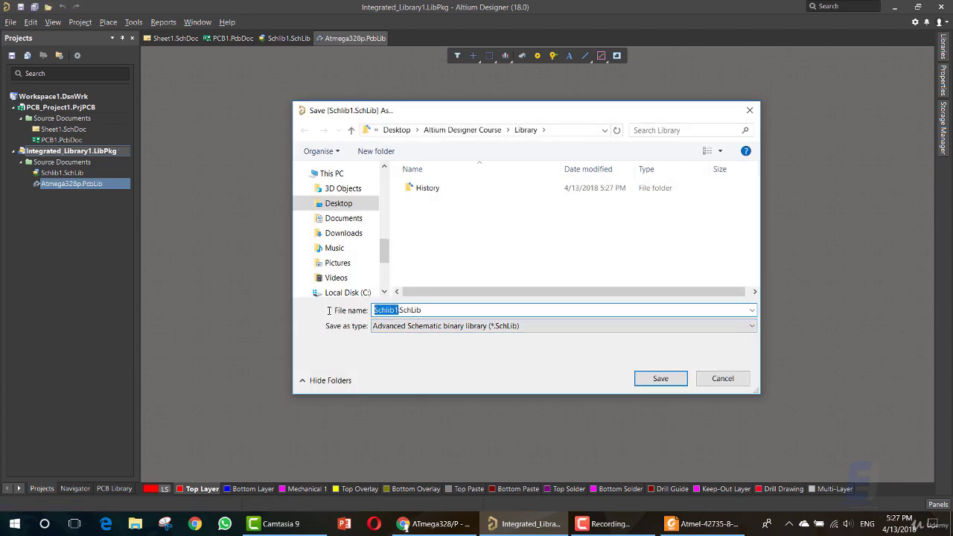
pyautogui.hotkey('ctrl', 'v')
pyautogui.click(643, 375)
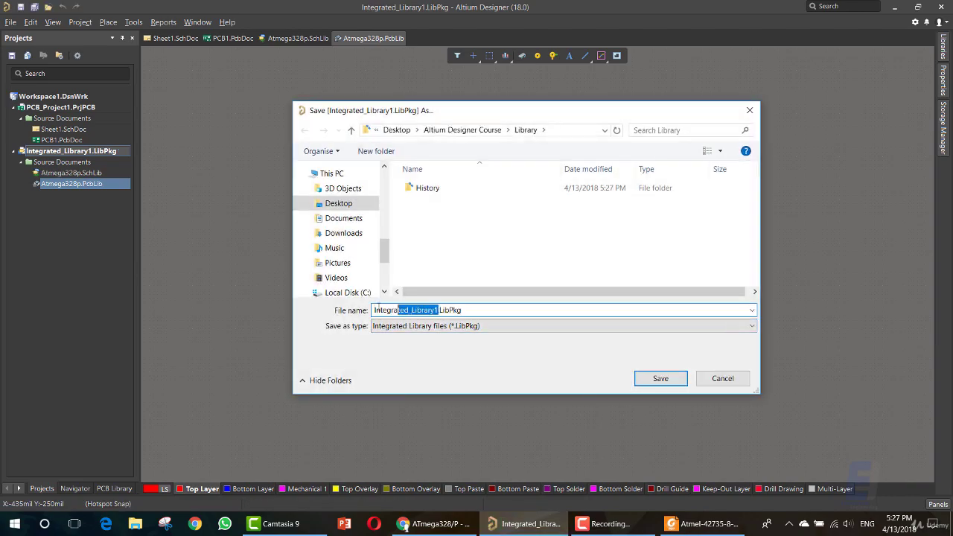
pyautogui.doubleClick(434, 310)
pyautogui.hotkey('ctrl', 'v')
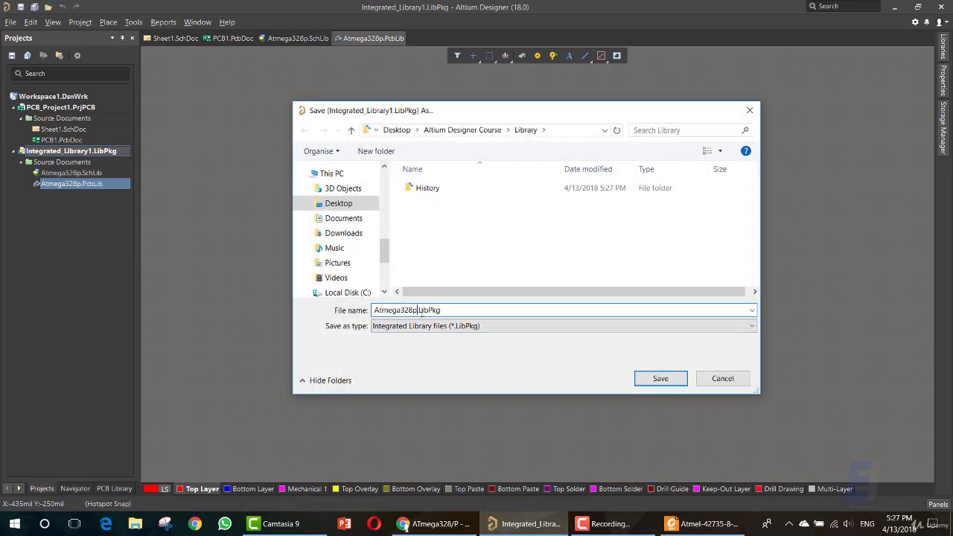
pyautogui.click(660, 379)
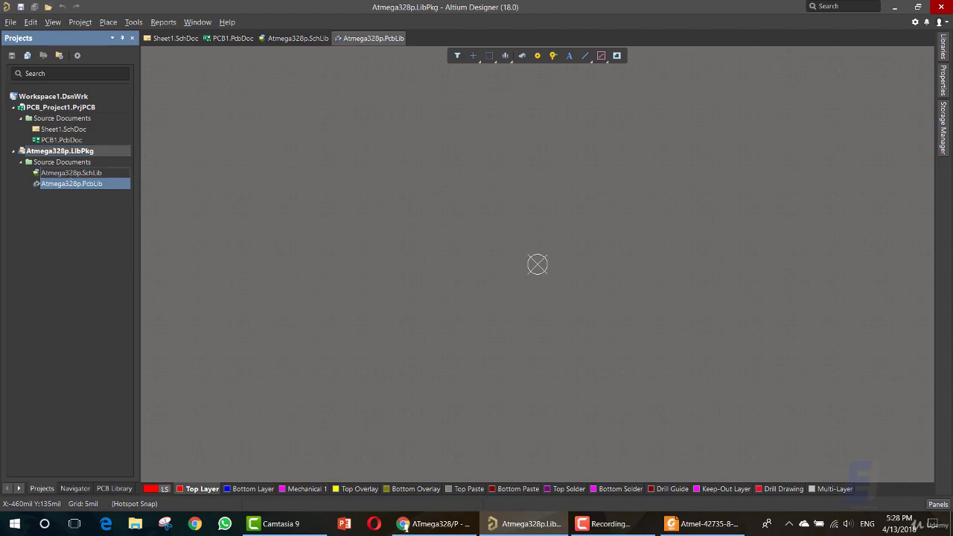
# Open Atmega328p.SchLib and Atmega328p.PcbLib, then bring the SchLib document to the front
pyautogui.doubleClick(72, 174)
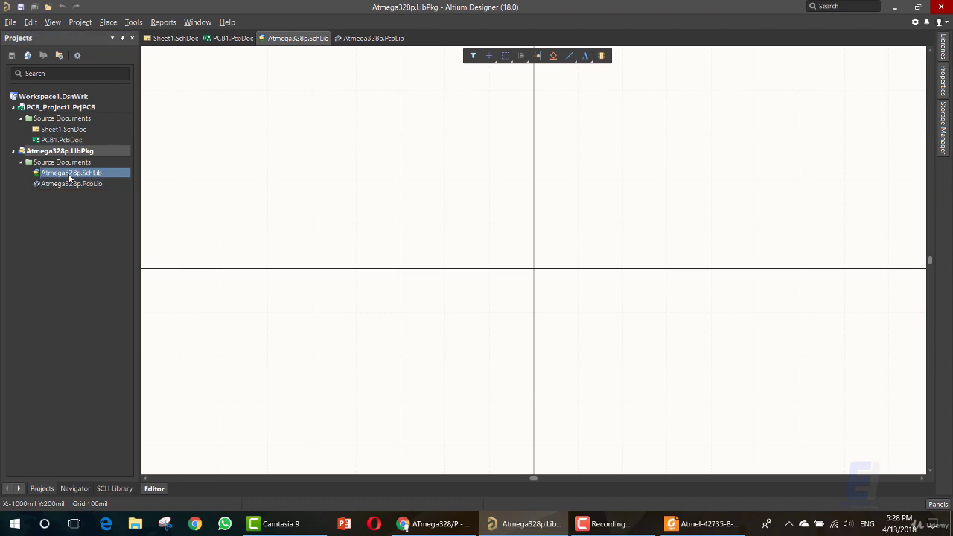
pyautogui.doubleClick(66, 184)
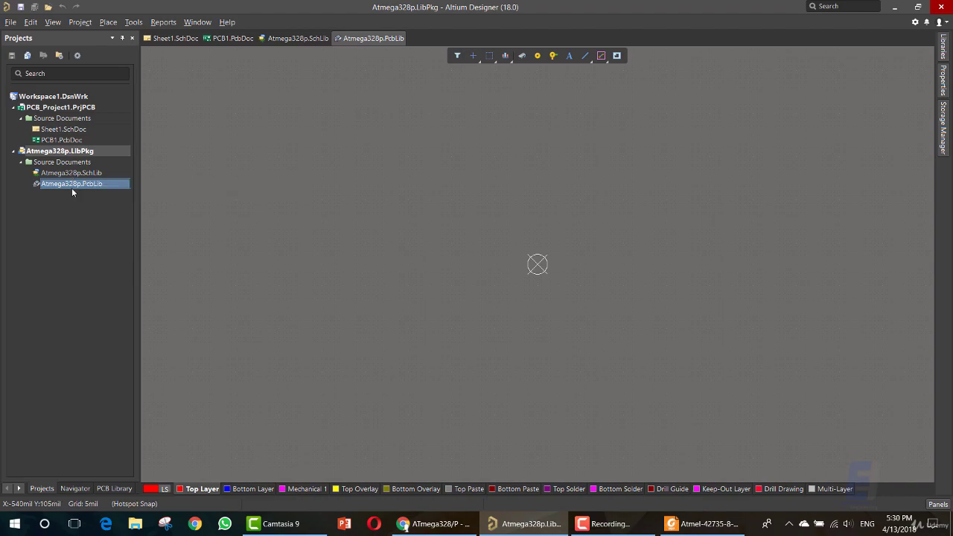
pyautogui.click(78, 174)
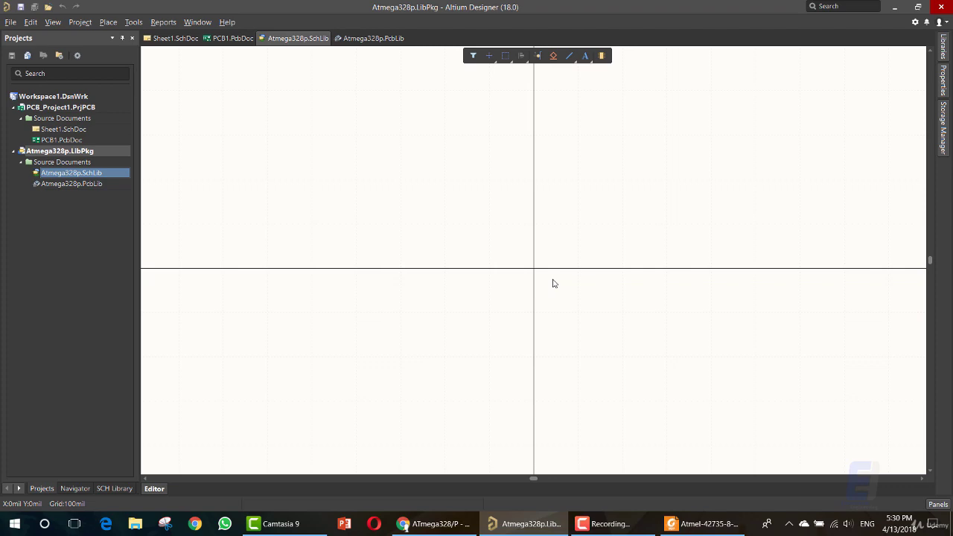
# Recheck the 32-pin TQFP pinout caption in the Chrome datasheet, then return to Altium
pyautogui.click(703, 523)
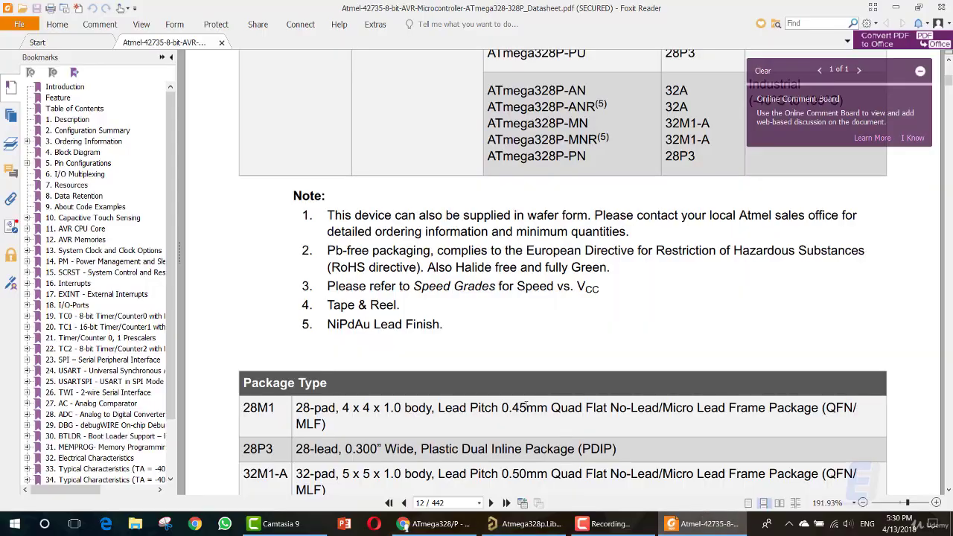
pyautogui.click(439, 524)
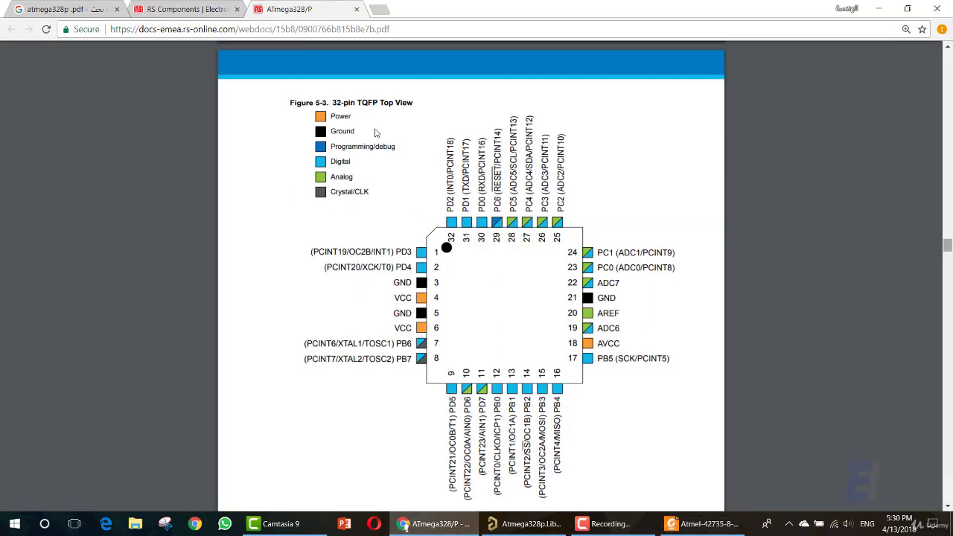
pyautogui.moveTo(333, 103); pyautogui.dragTo(380, 108)
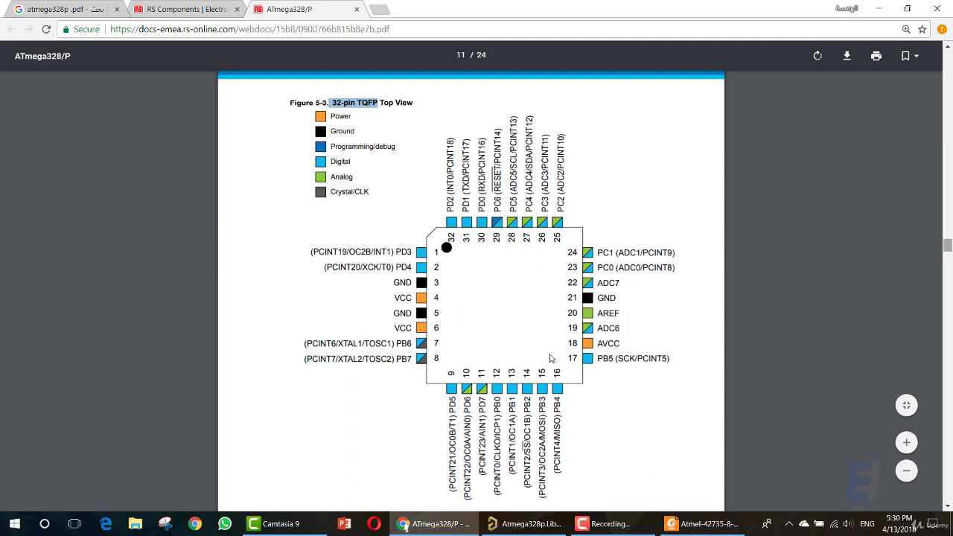
pyautogui.click(529, 526)
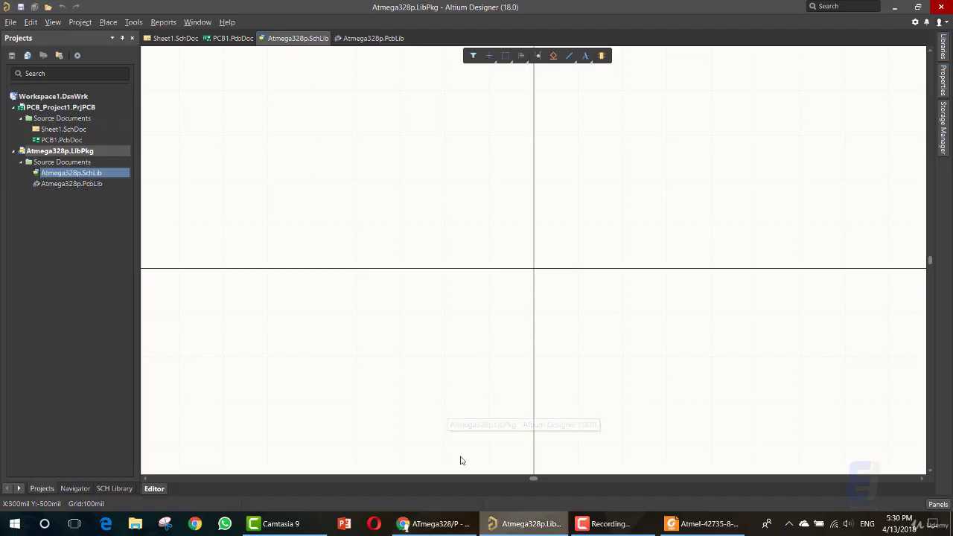
# Draw the chip body as a rectangle using Place > Rectangle with two corner clicks
pyautogui.click(109, 23)
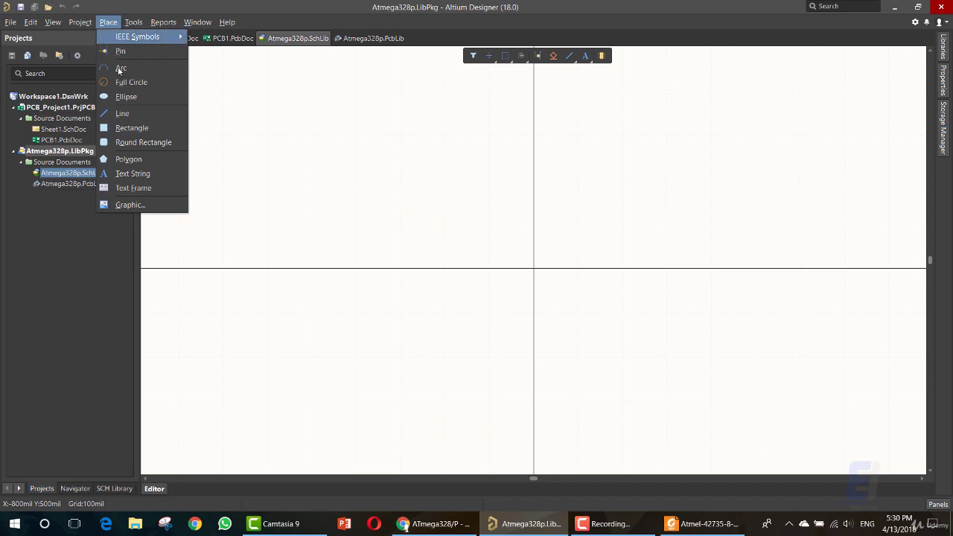
pyautogui.click(127, 135)
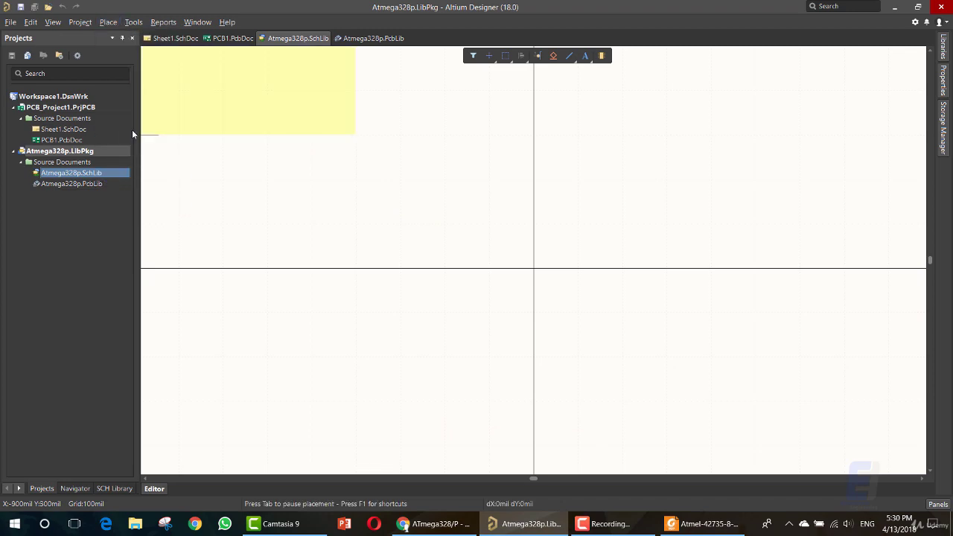
pyautogui.click(415, 378)
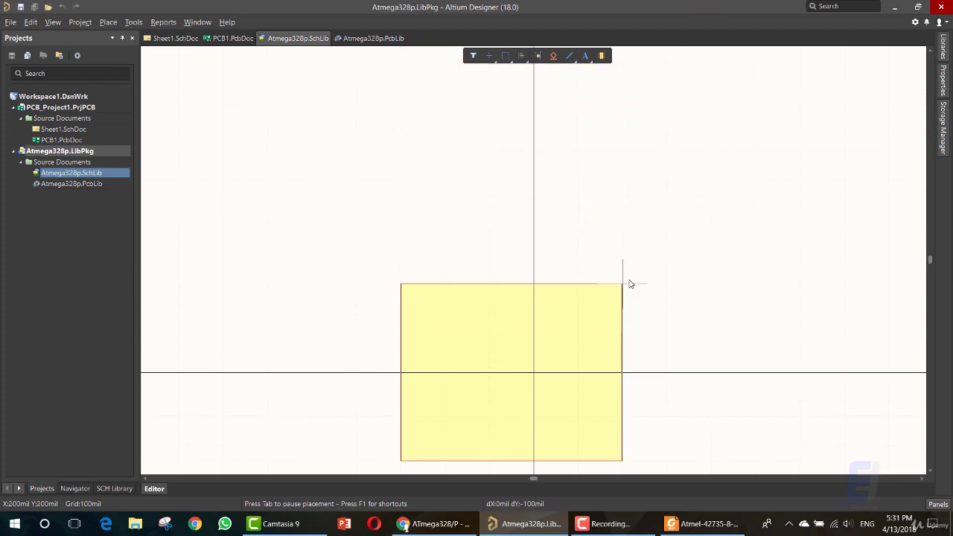
pyautogui.click(651, 282)
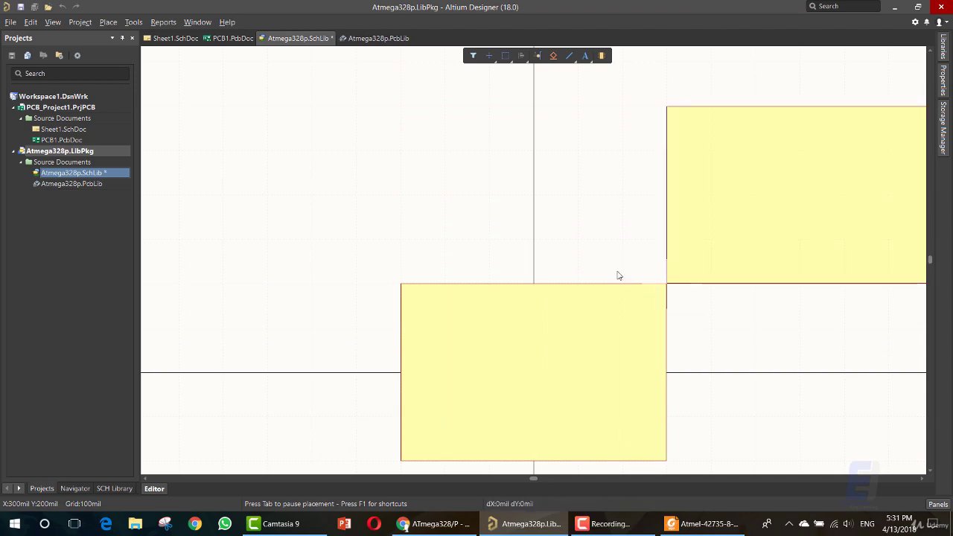
pyautogui.press('Escape')
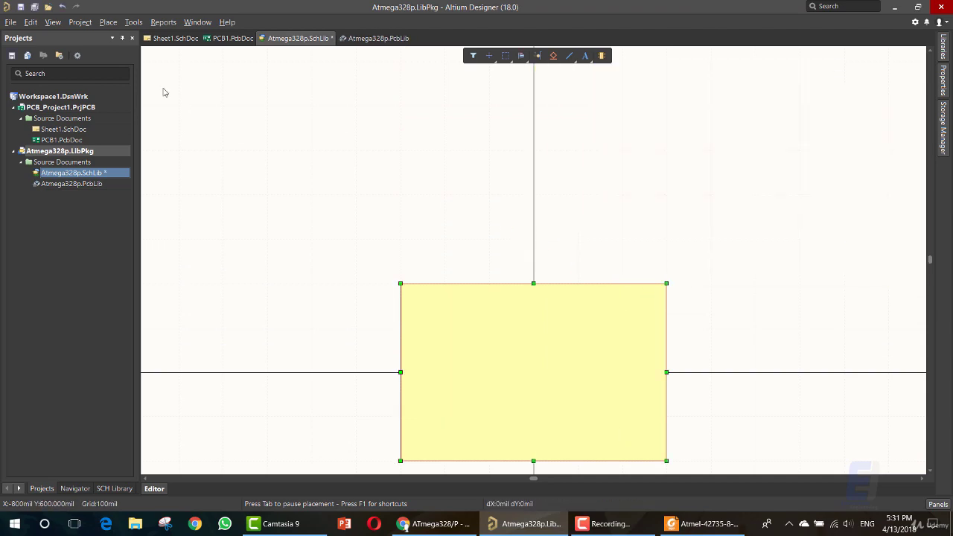
# Place pin 0 on the body's left edge with Place > Pin
pyautogui.click(109, 23)
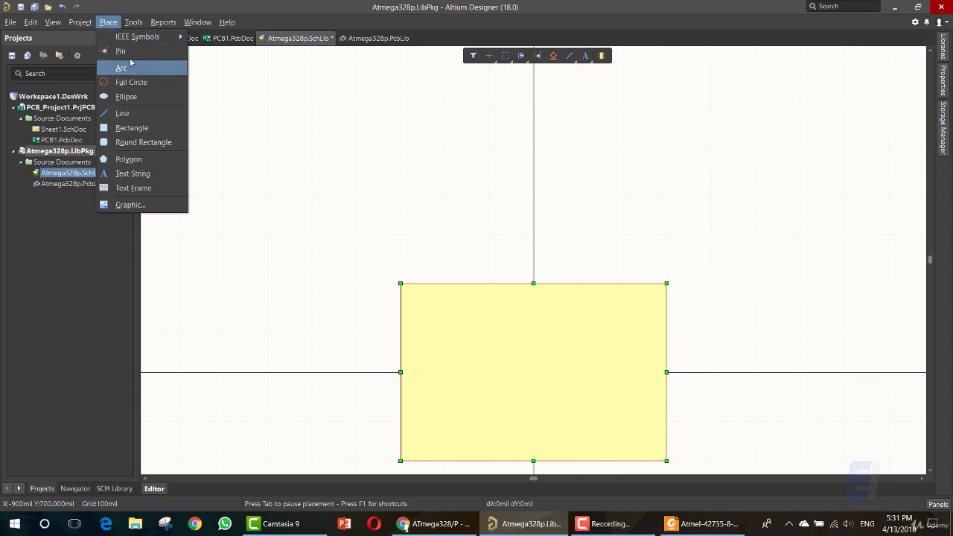
pyautogui.click(123, 51)
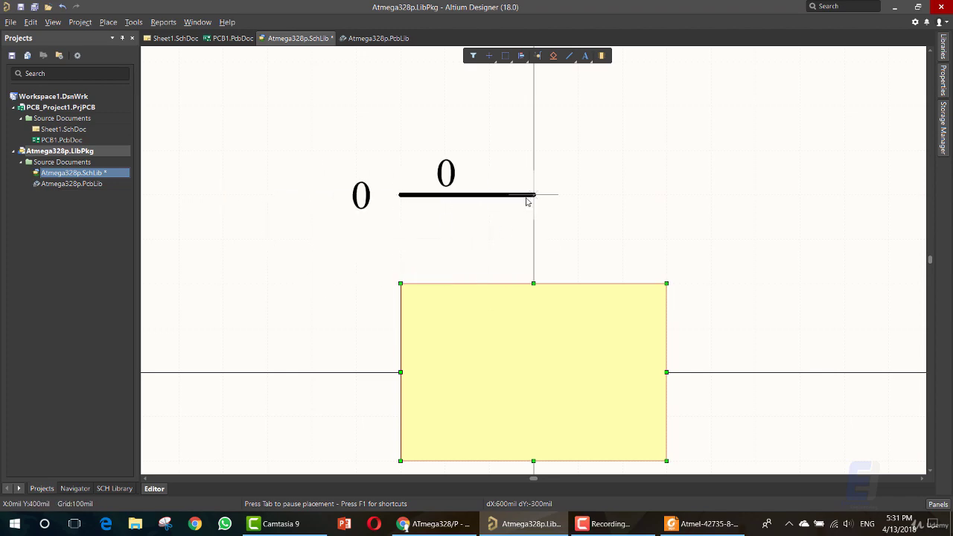
pyautogui.click(402, 329)
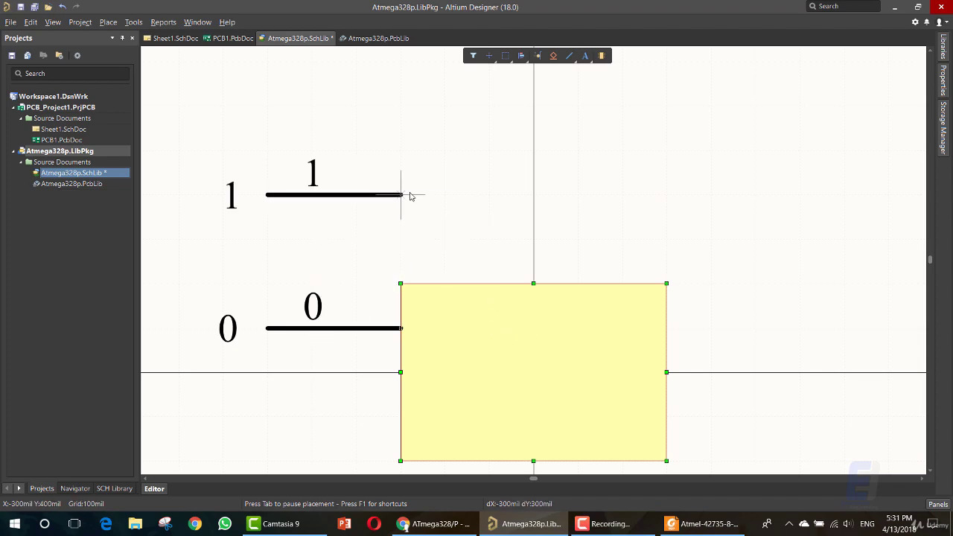
pyautogui.press('Escape')
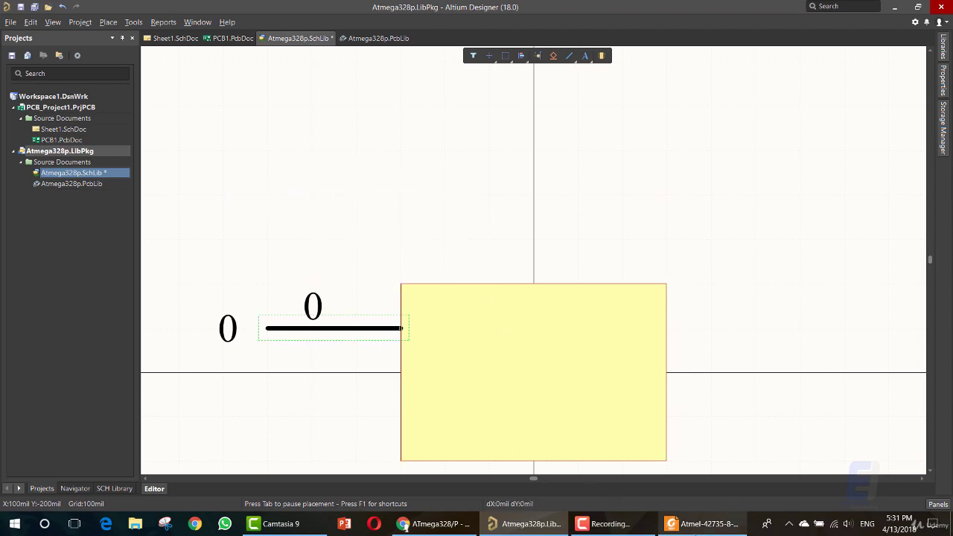
pyautogui.hotkey('alt', 'Tab')
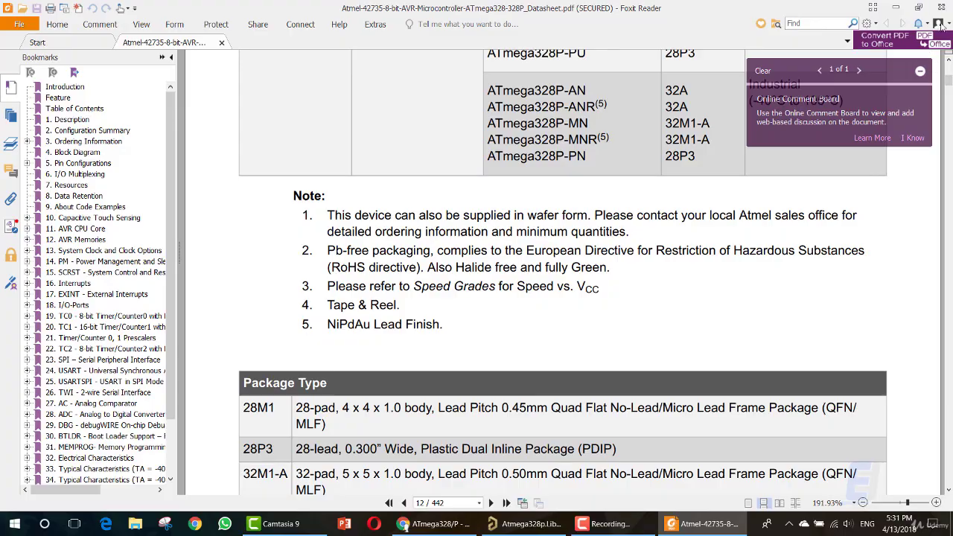
# Consult the 32-pin TQFP pinout in Chrome, clear the caption selection, and return to Altium
pyautogui.hotkey('alt', 'Tab')
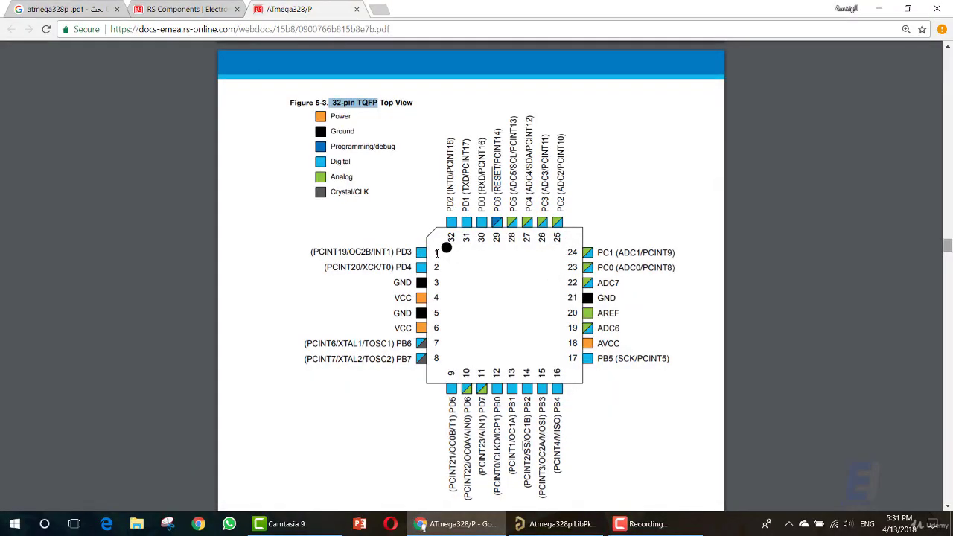
pyautogui.click(438, 253)
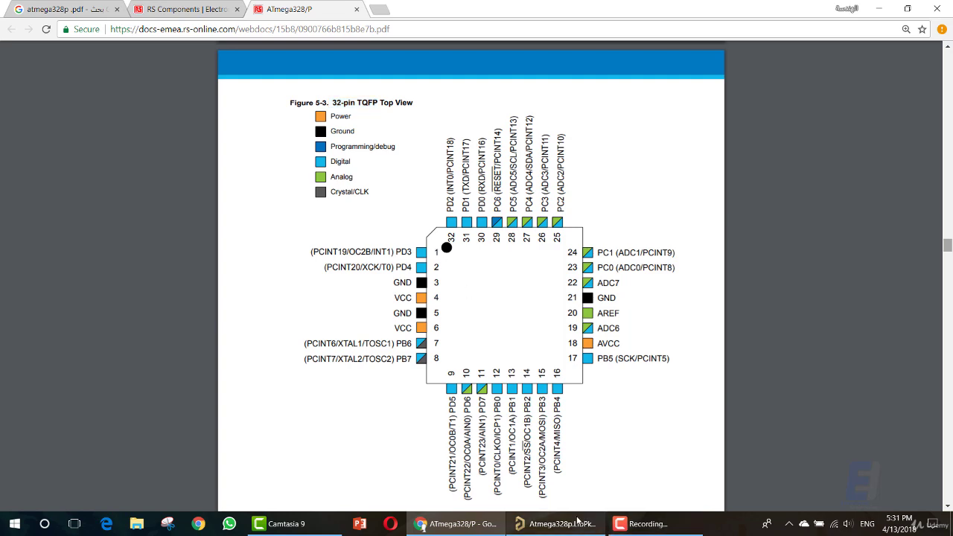
pyautogui.click(555, 524)
# Remove pin 0 from the body and zoom the view around the rectangle
pyautogui.rightClick(359, 329)
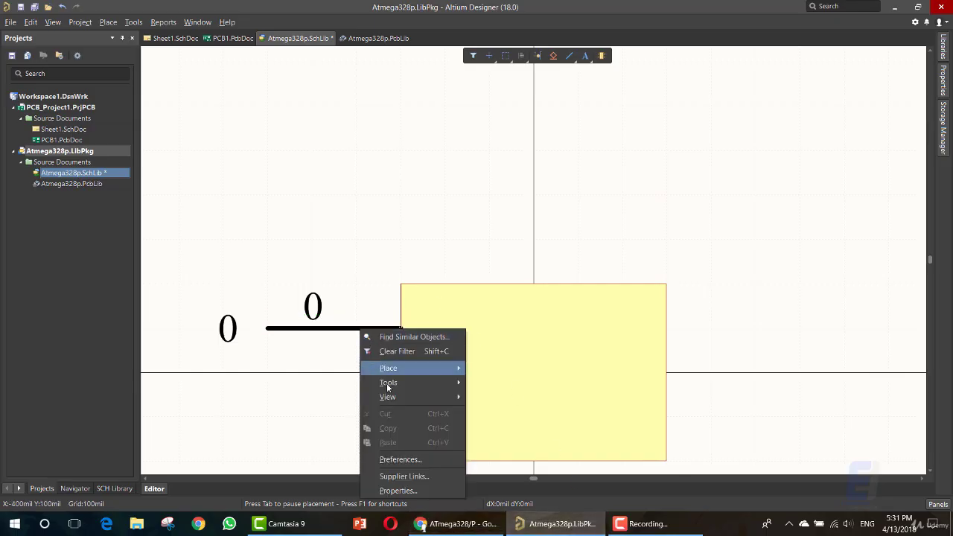
pyautogui.click(320, 365)
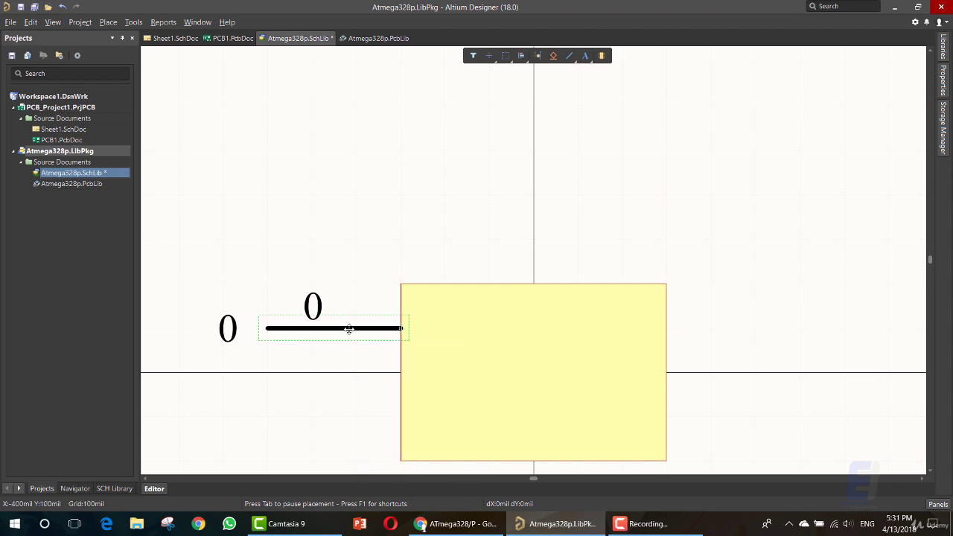
pyautogui.press('Escape')
pyautogui.scroll(-2, 448, 334)
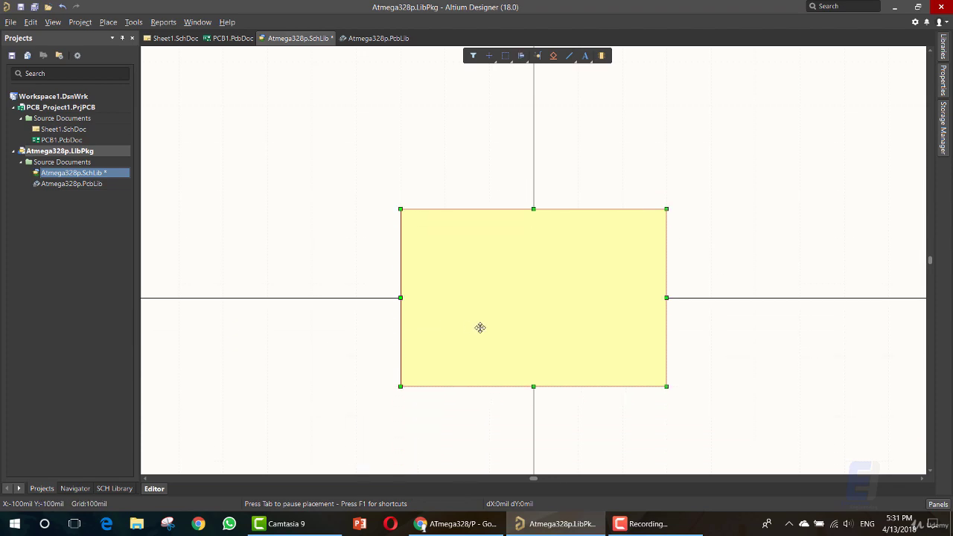
pyautogui.keyDown('ctrl'); pyautogui.scroll(-1, 492, 317); pyautogui.keyUp('ctrl')
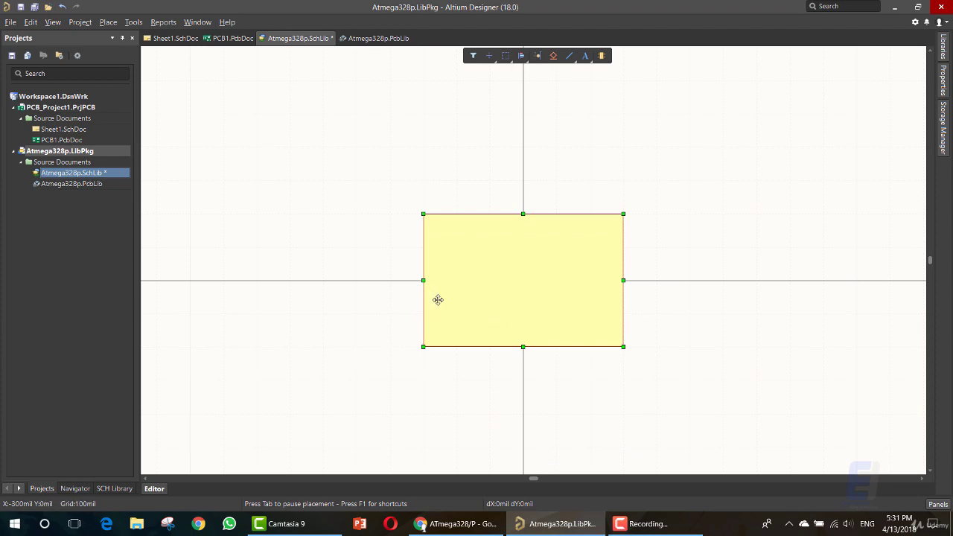
pyautogui.keyDown('ctrl'); pyautogui.scroll(-2, 617, 305); pyautogui.keyUp('ctrl')
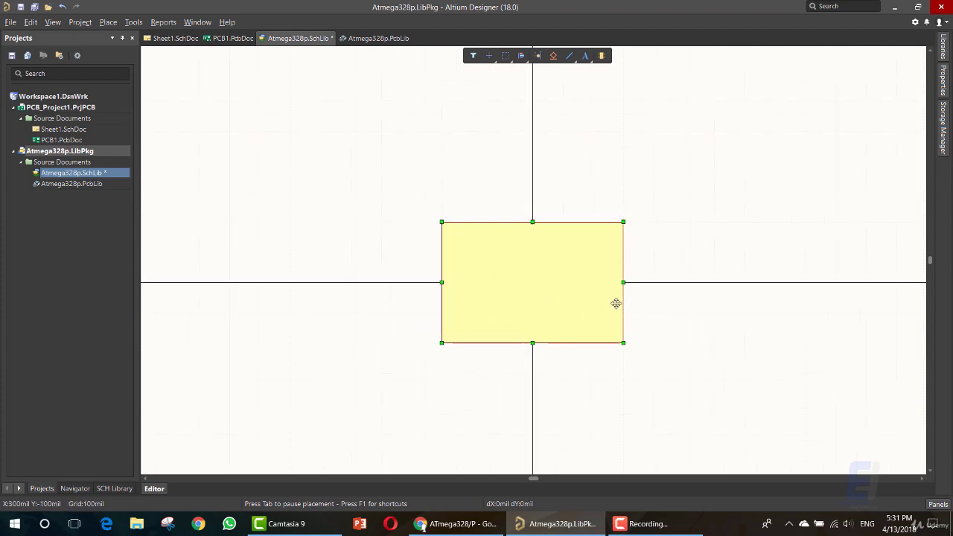
pyautogui.keyDown('ctrl'); pyautogui.scroll(-2, 572, 286); pyautogui.keyUp('ctrl')
pyautogui.keyDown('ctrl'); pyautogui.scroll(5, 570, 282); pyautogui.keyUp('ctrl')
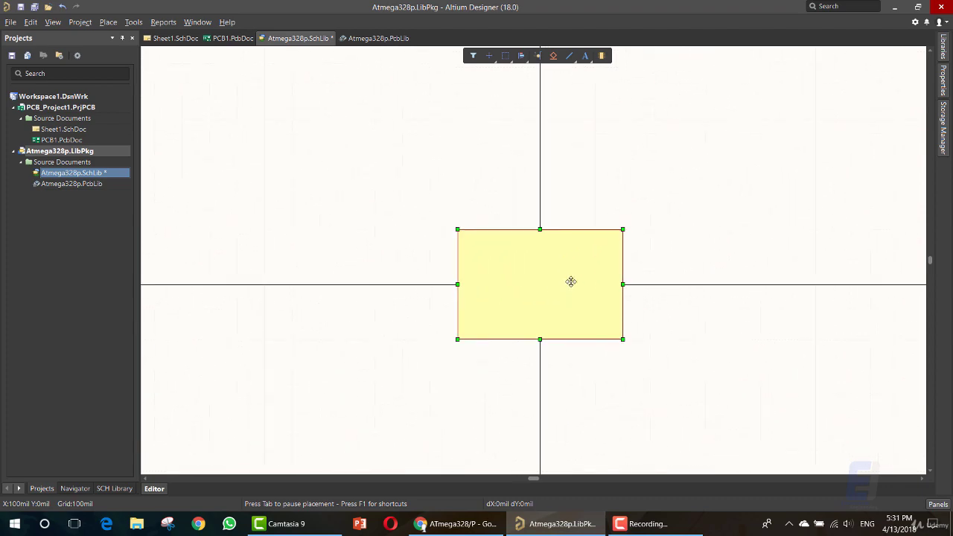
pyautogui.keyDown('ctrl'); pyautogui.scroll(-4, 566, 279); pyautogui.keyUp('ctrl')
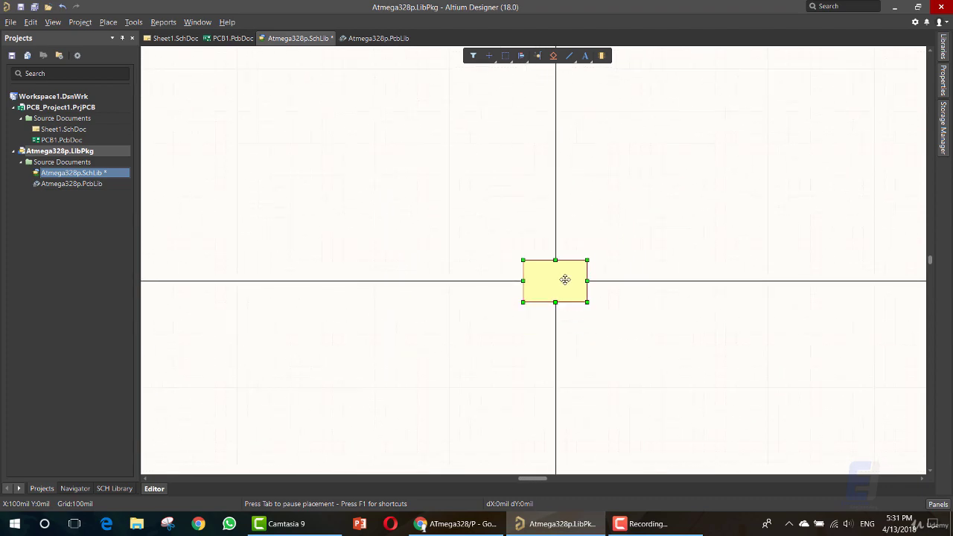
pyautogui.keyDown('ctrl'); pyautogui.scroll(1, 564, 280); pyautogui.keyUp('ctrl')
pyautogui.keyDown('ctrl'); pyautogui.scroll(3, 564, 284); pyautogui.keyUp('ctrl')
pyautogui.keyDown('ctrl'); pyautogui.scroll(-1, 562, 283); pyautogui.keyUp('ctrl')
pyautogui.keyDown('ctrl'); pyautogui.scroll(1, 561, 284); pyautogui.keyUp('ctrl')
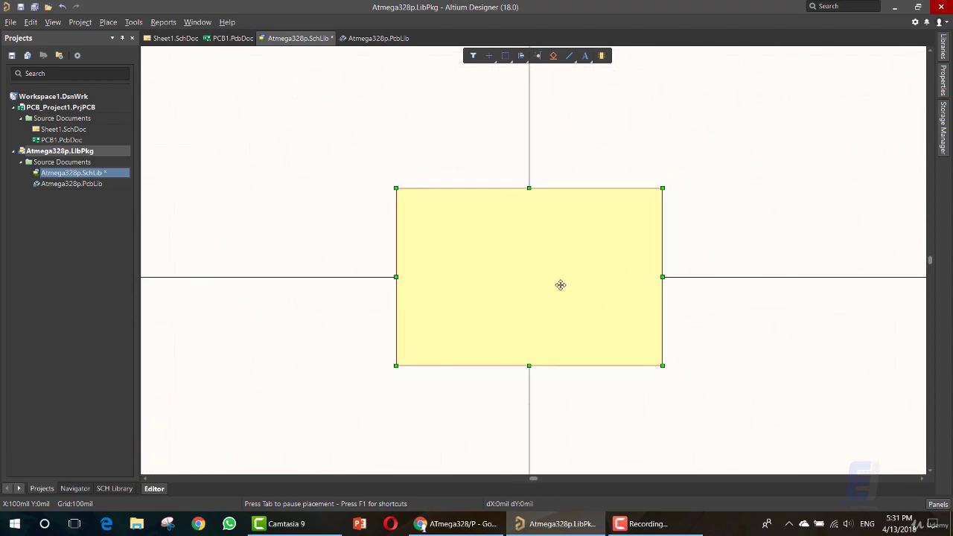
pyautogui.keyDown('ctrl'); pyautogui.scroll(-4, 561, 284); pyautogui.keyUp('ctrl')
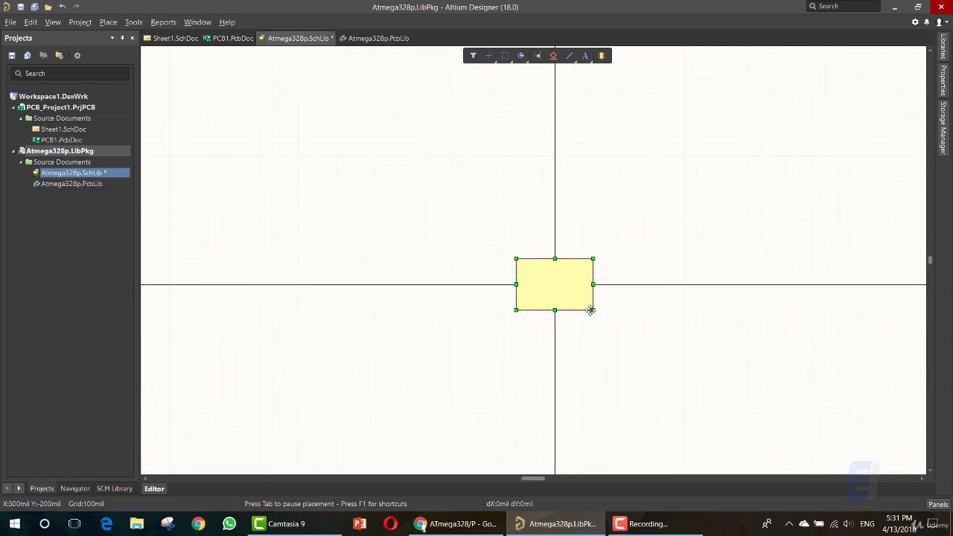
# Drag the body's corners up-left and down-right into a large, nearly square rectangle
pyautogui.click(670, 374)
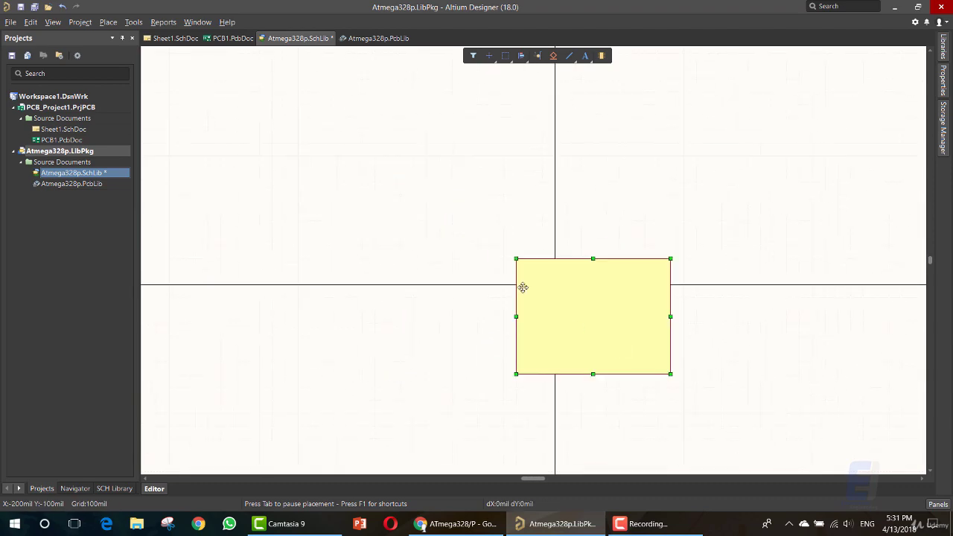
pyautogui.moveTo(514, 257); pyautogui.dragTo(439, 169)
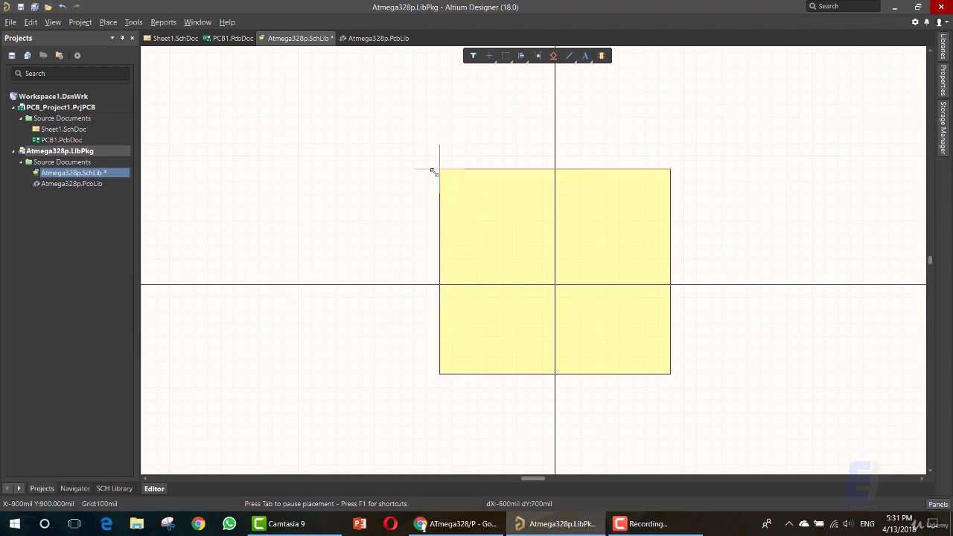
pyautogui.moveTo(670, 374); pyautogui.dragTo(696, 399)
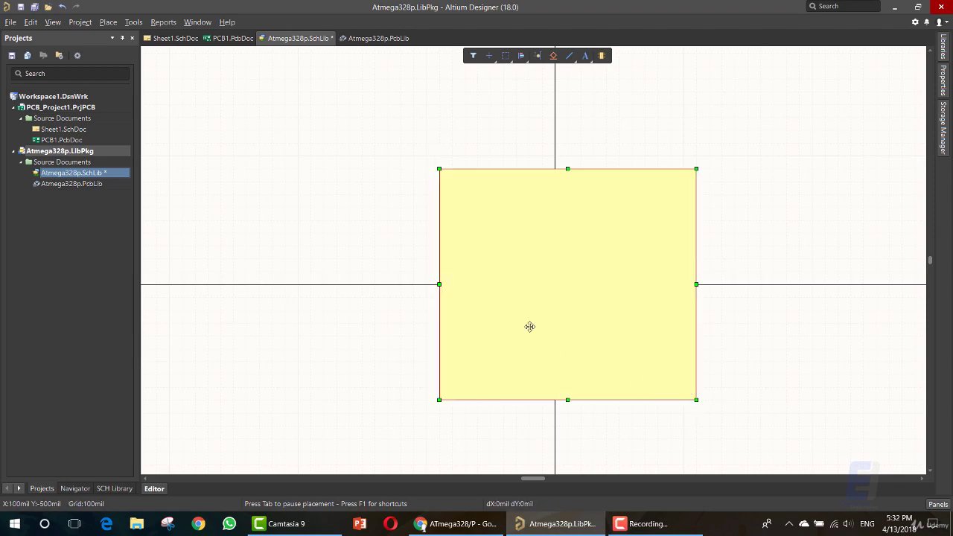
pyautogui.click(338, 188)
# Place pins 1 through 6 down the left edge of the yellow body
pyautogui.click(108, 21)
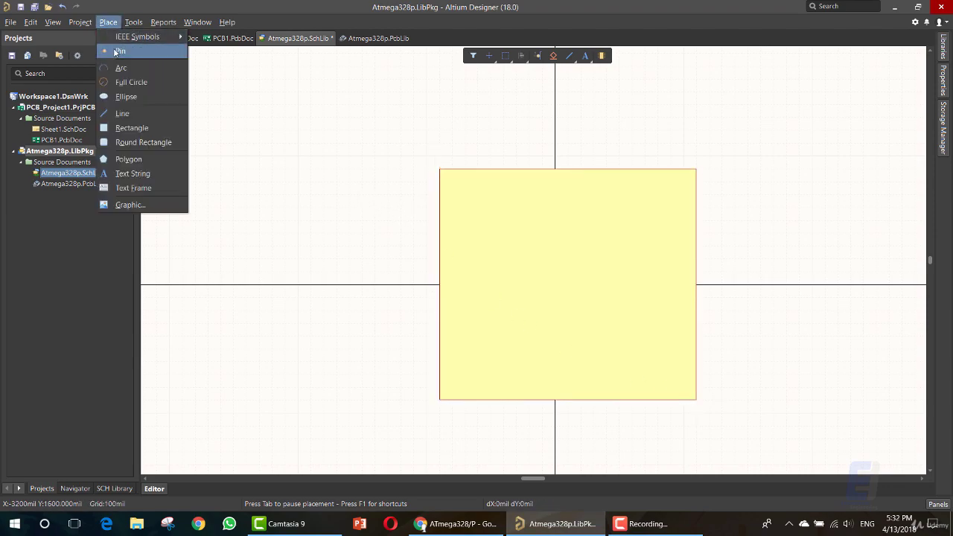
pyautogui.click(121, 51)
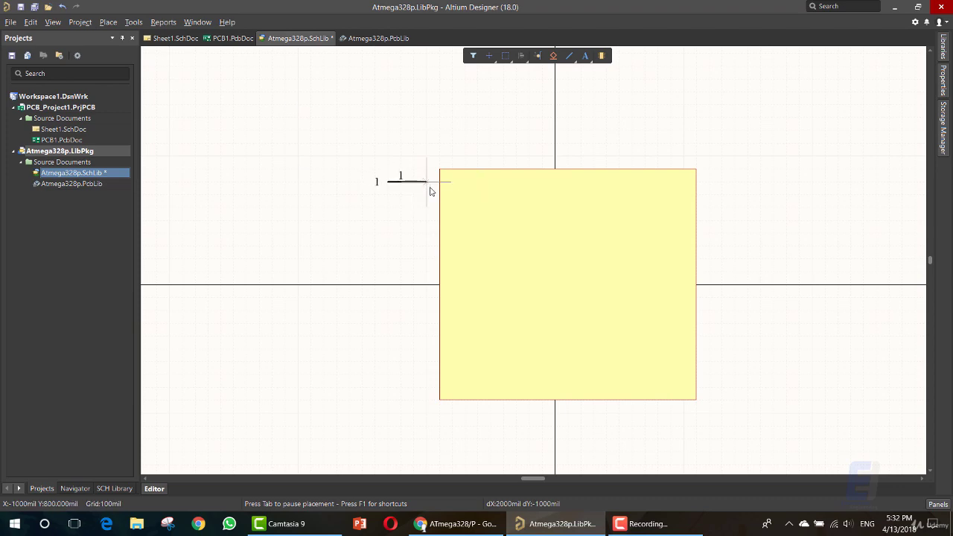
pyautogui.click(439, 186)
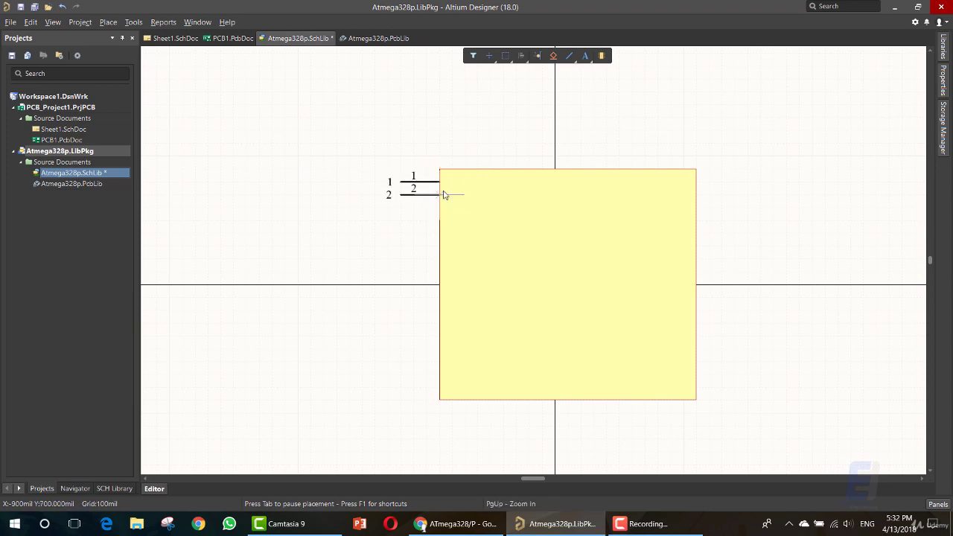
pyautogui.click(443, 194)
pyautogui.click(444, 207)
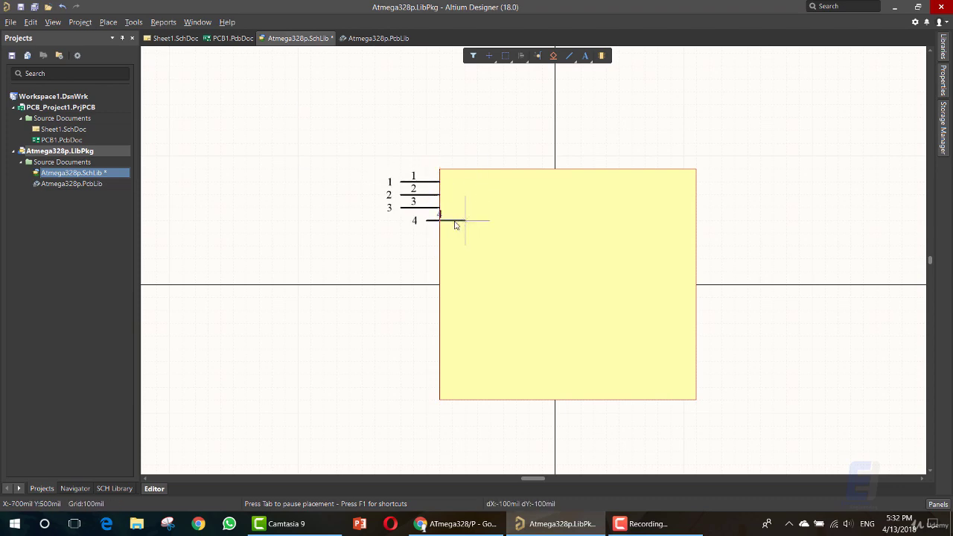
pyautogui.click(441, 226)
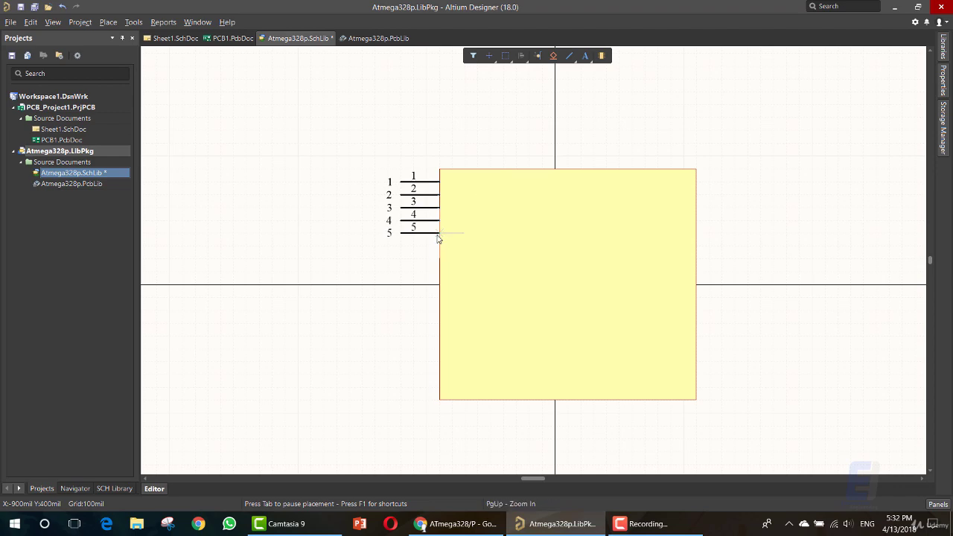
pyautogui.click(439, 235)
pyautogui.click(440, 247)
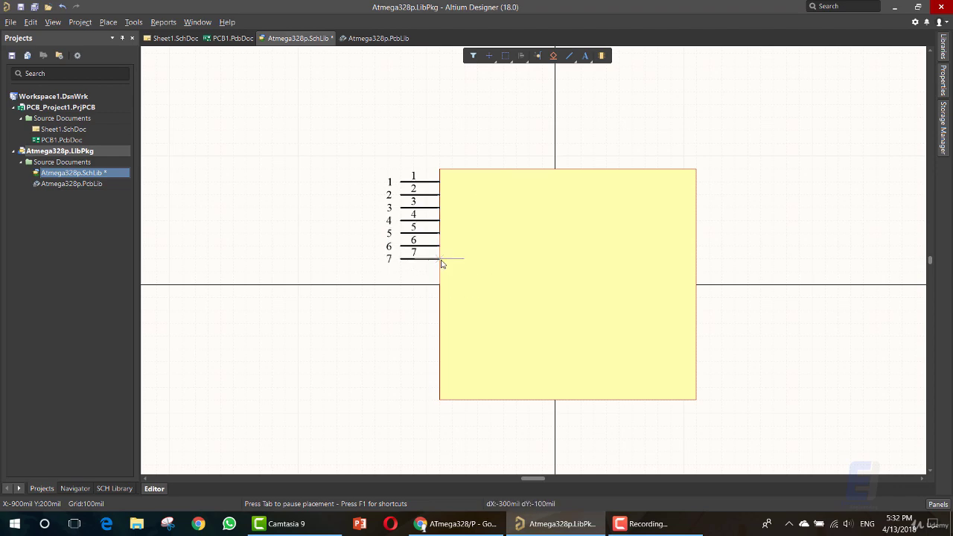
# Check the datasheet pinout, then add pins 7 and 8 to finish the left edge
pyautogui.press('Escape')
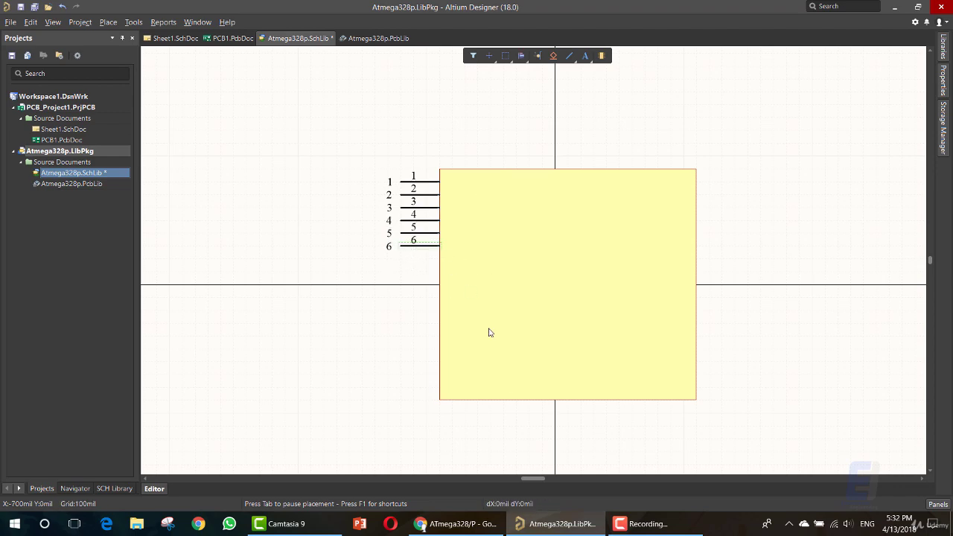
pyautogui.click(443, 521)
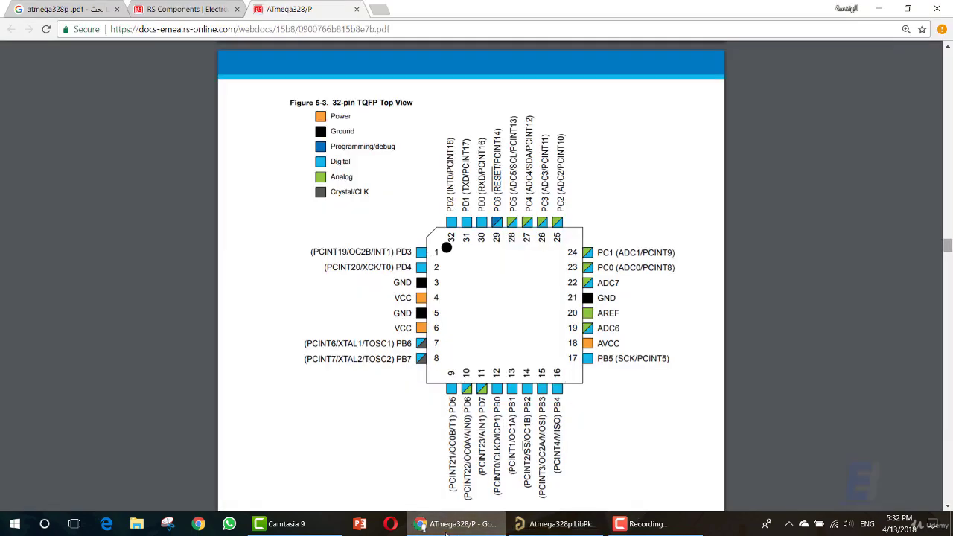
pyautogui.click(443, 519)
pyautogui.click(108, 21)
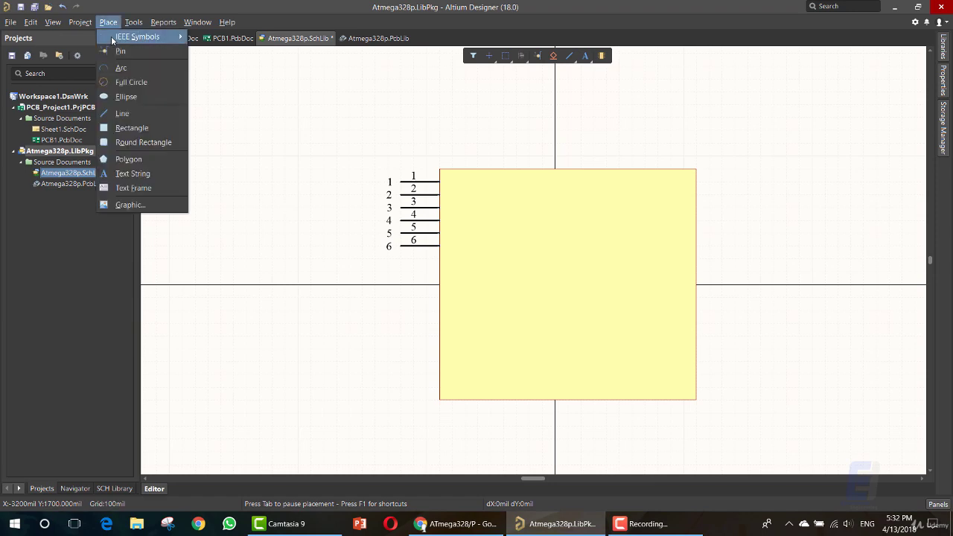
pyautogui.click(123, 53)
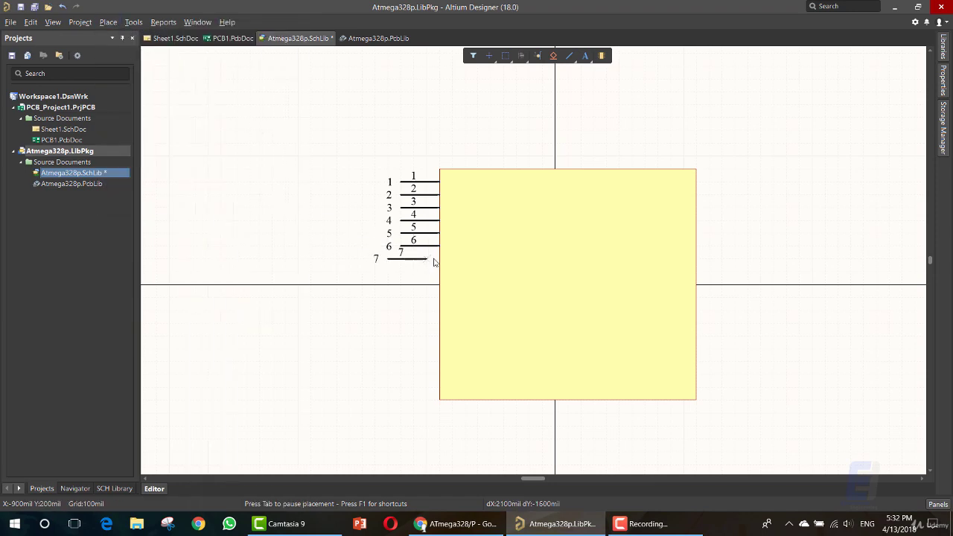
pyautogui.click(439, 259)
pyautogui.click(439, 272)
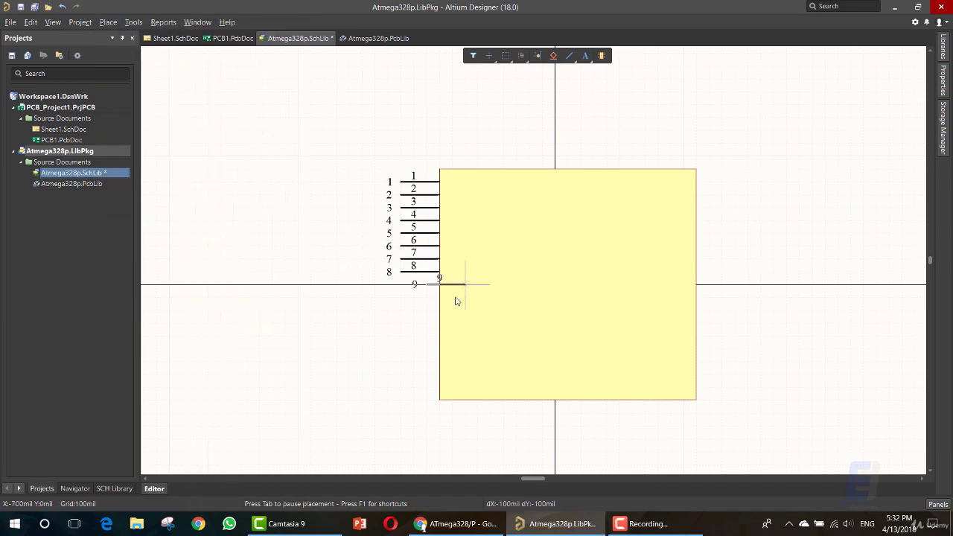
pyautogui.press('Escape')
pyautogui.click(517, 399)
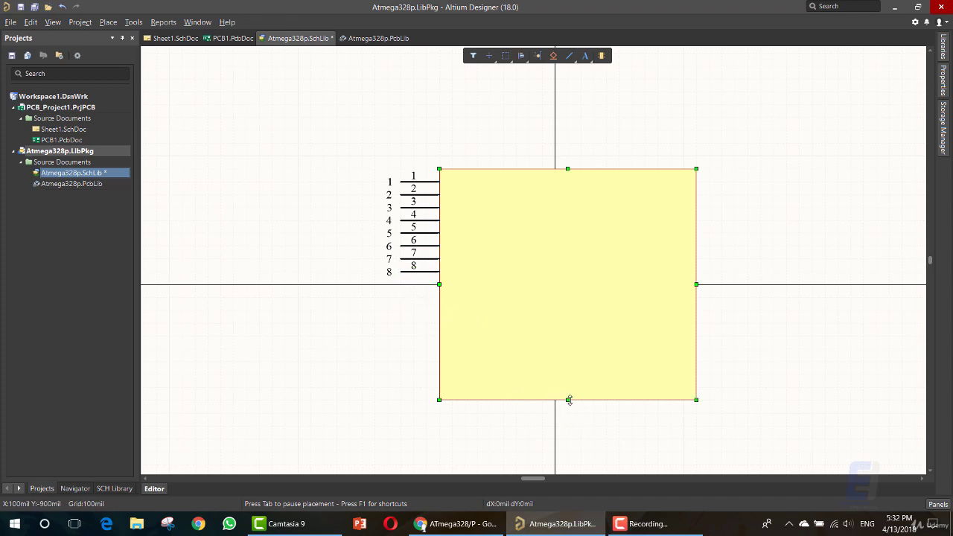
# Pull the body's bottom up to the horizontal axis and its right edge in, then recheck the datasheet
pyautogui.moveTo(569, 400); pyautogui.dragTo(567, 284)
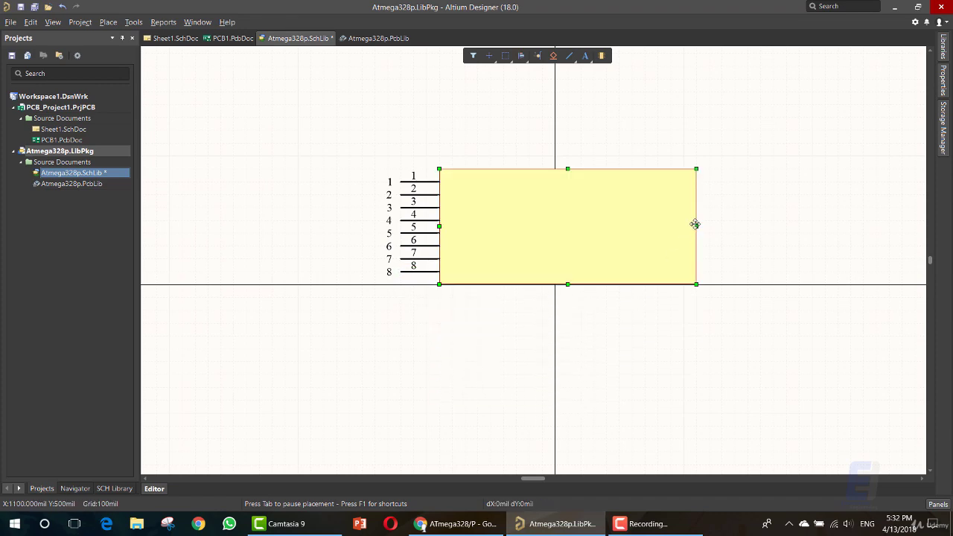
pyautogui.moveTo(697, 225); pyautogui.dragTo(566, 220)
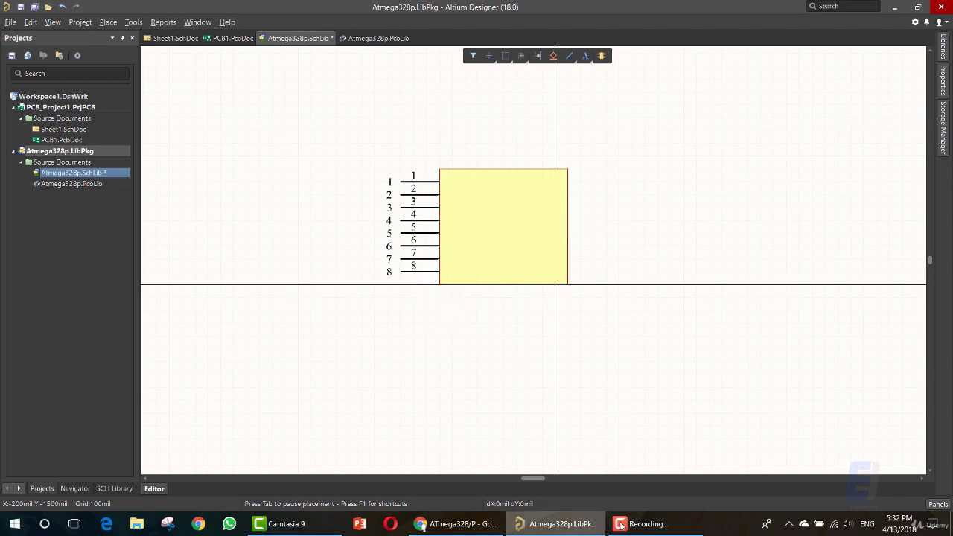
pyautogui.click(455, 524)
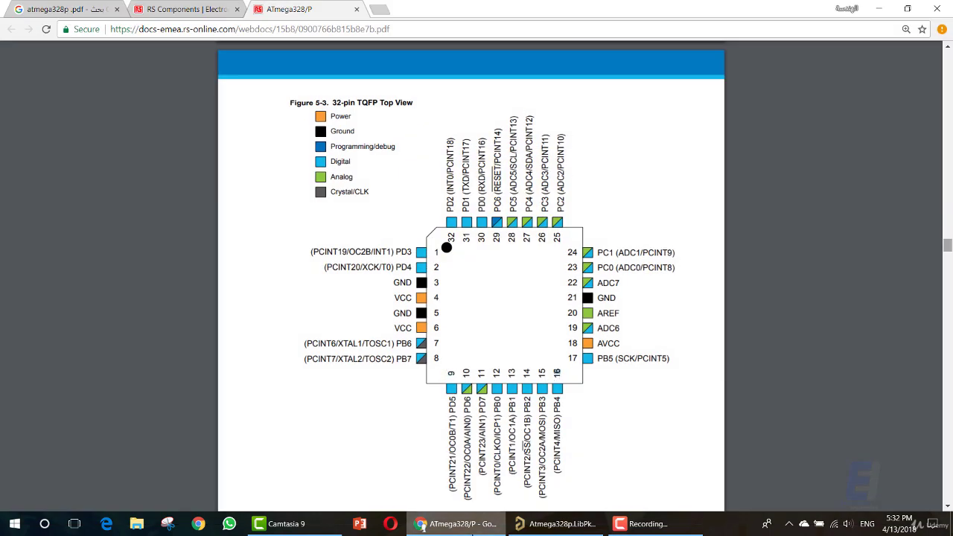
pyautogui.click(555, 524)
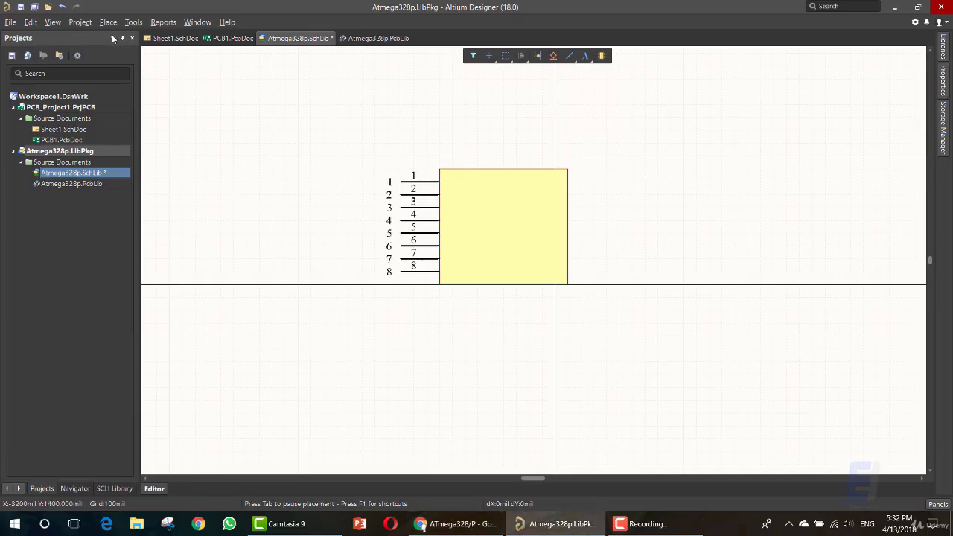
# Restart the Pin tool for pin 9 and rotate it to point vertically
pyautogui.press('p')
pyautogui.click(123, 54)
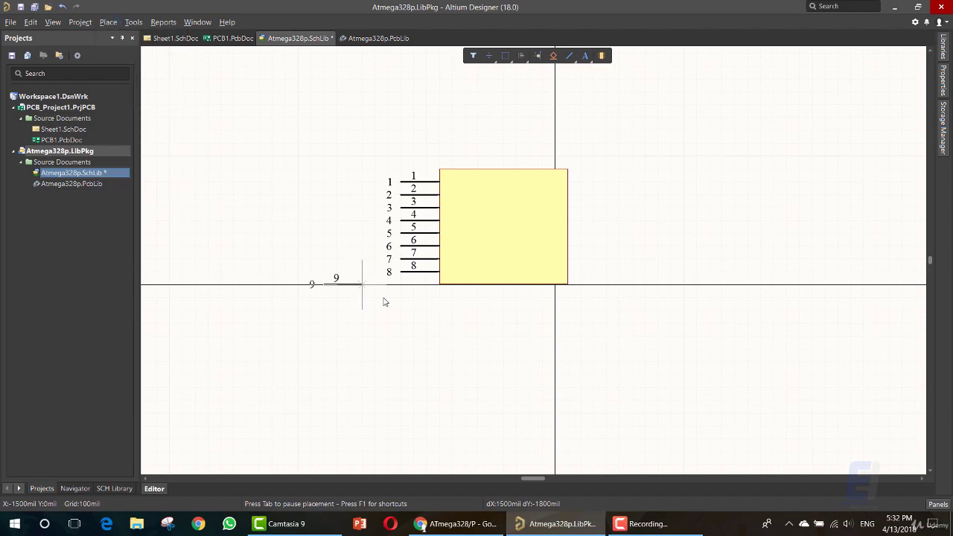
pyautogui.rightClick(425, 325)
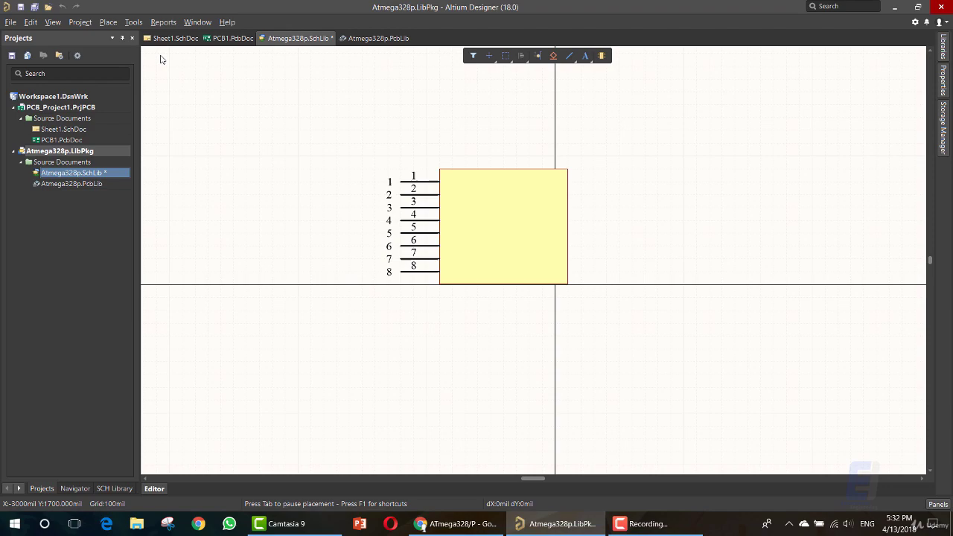
pyautogui.click(108, 22)
pyautogui.click(119, 52)
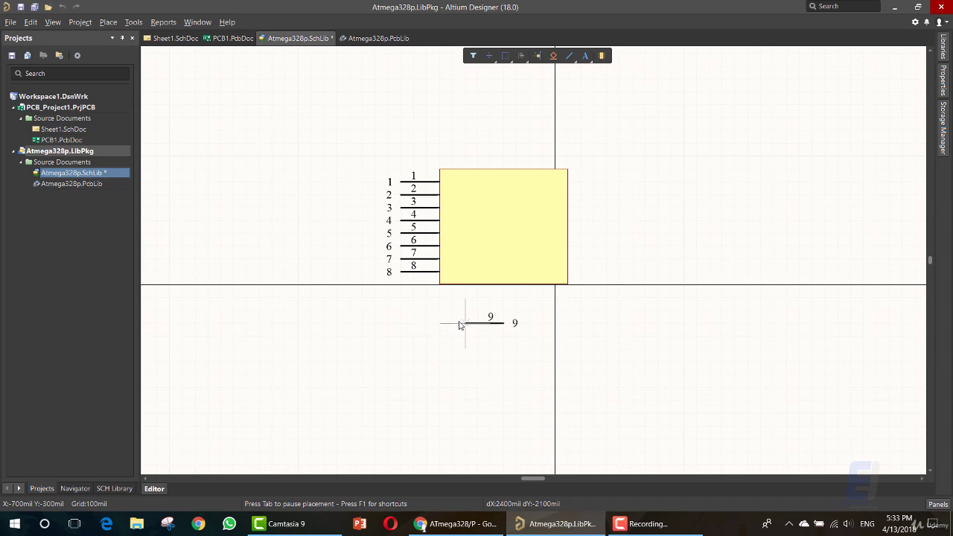
pyautogui.press('space')
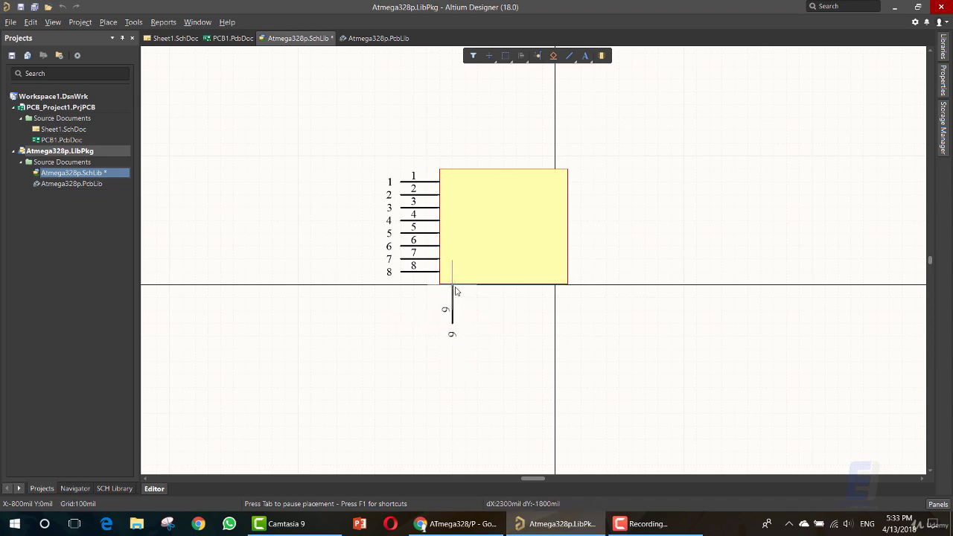
# Place pins 9 through 15 left to right along the body's bottom edge
pyautogui.click(456, 291)
pyautogui.click(469, 290)
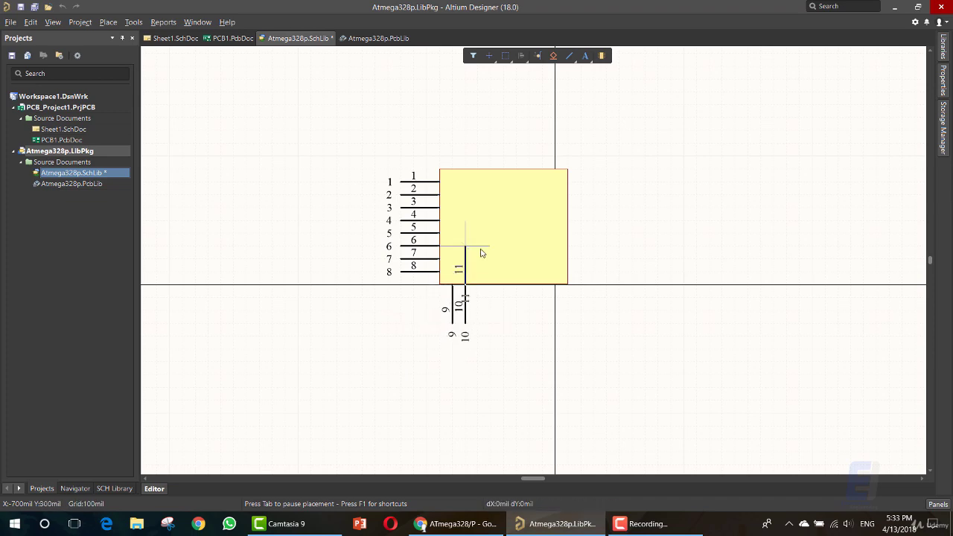
pyautogui.click(479, 286)
pyautogui.click(491, 286)
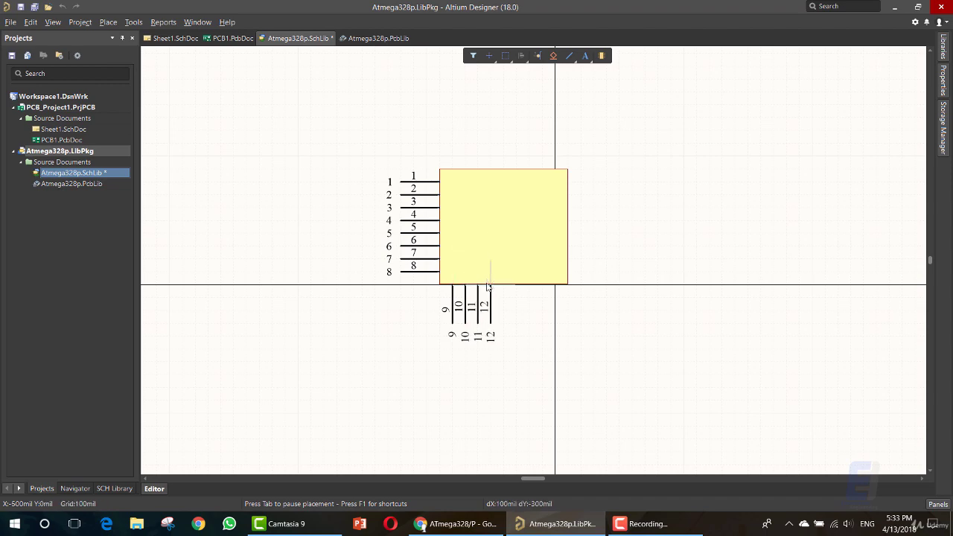
pyautogui.click(504, 286)
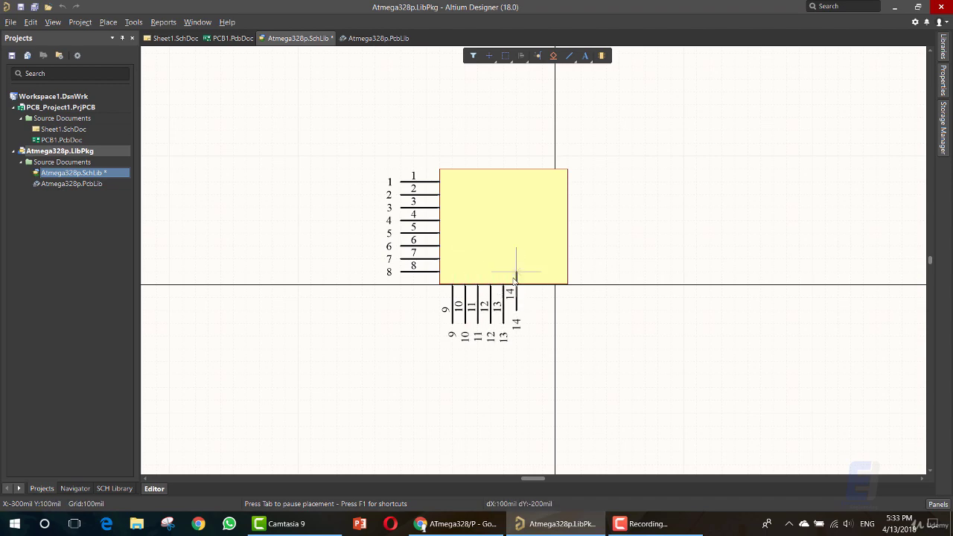
pyautogui.click(517, 286)
pyautogui.click(542, 286)
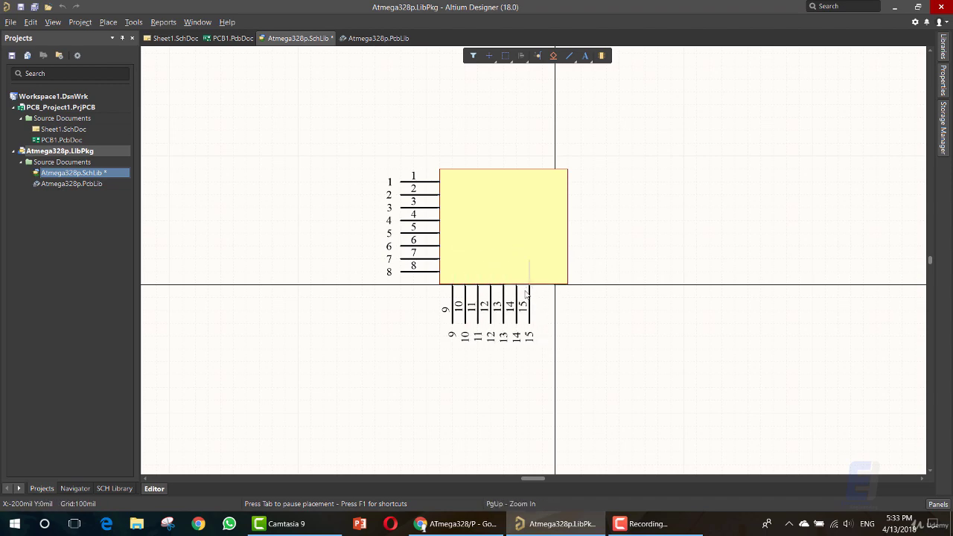
pyautogui.click(530, 286)
# Place pin 16 at the bottom-right end, then rotate and add pins 17–20 up the right edge
pyautogui.click(543, 286)
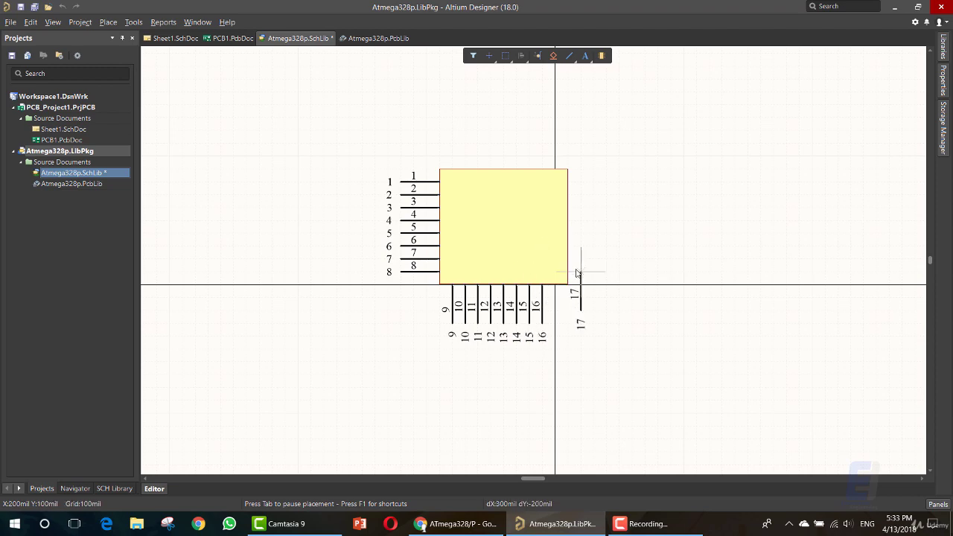
pyautogui.press('space')
pyautogui.press('space')
pyautogui.press('space')
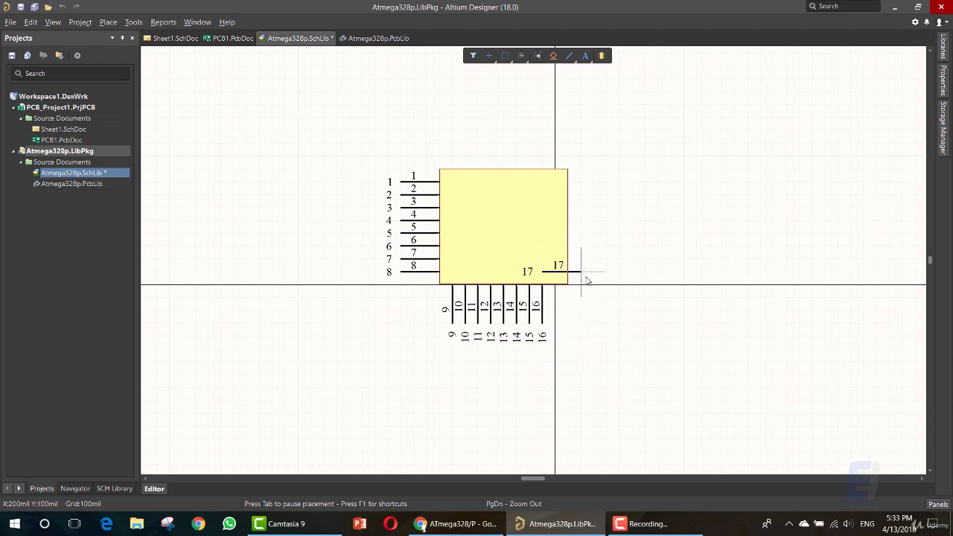
pyautogui.press('space')
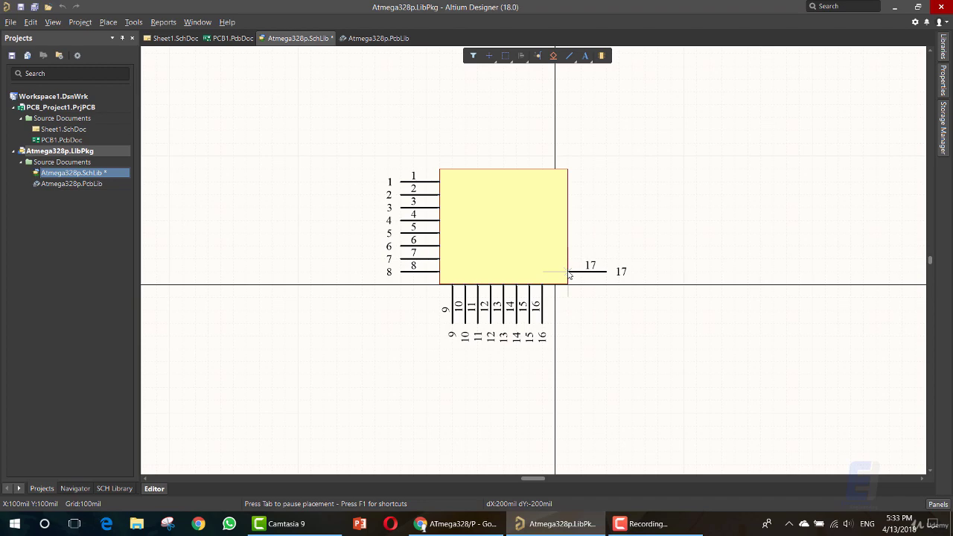
pyautogui.click(569, 273)
pyautogui.click(568, 259)
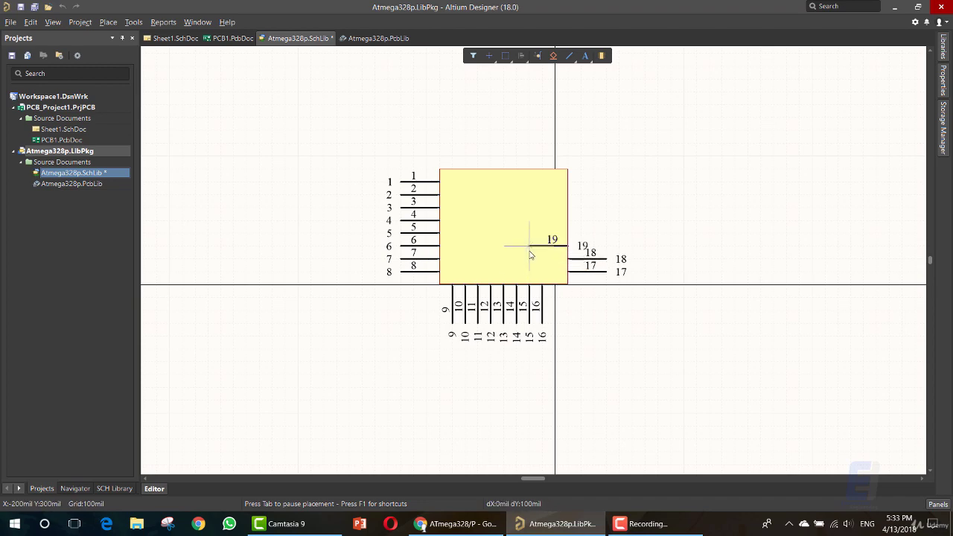
pyautogui.click(569, 246)
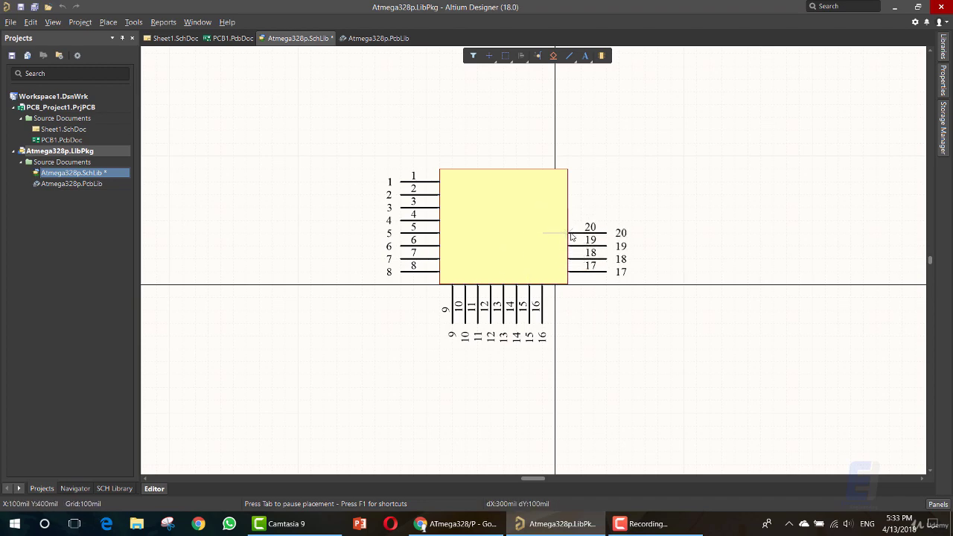
pyautogui.click(571, 237)
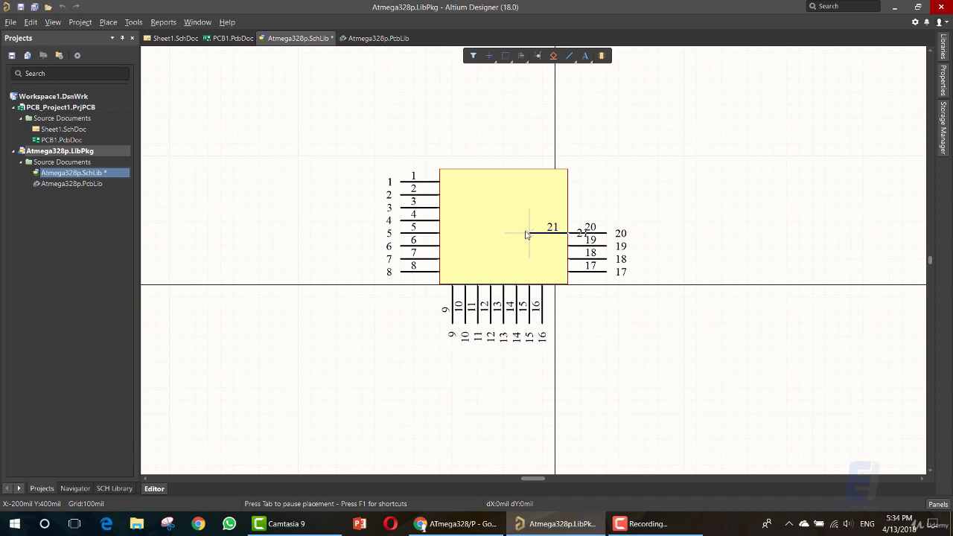
# Add pins 21 through 24 to the top of the right edge and compare with the datasheet
pyautogui.click(569, 221)
pyautogui.click(569, 209)
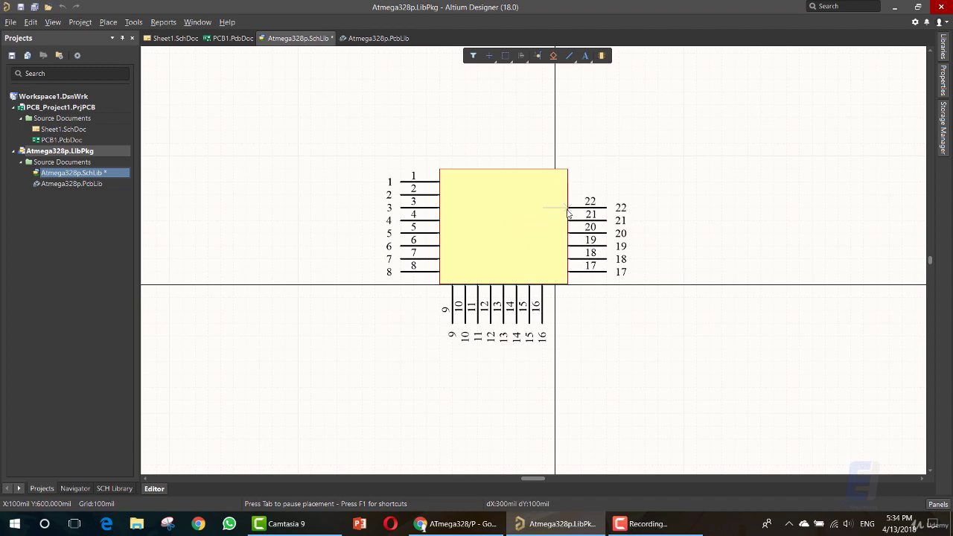
pyautogui.click(569, 194)
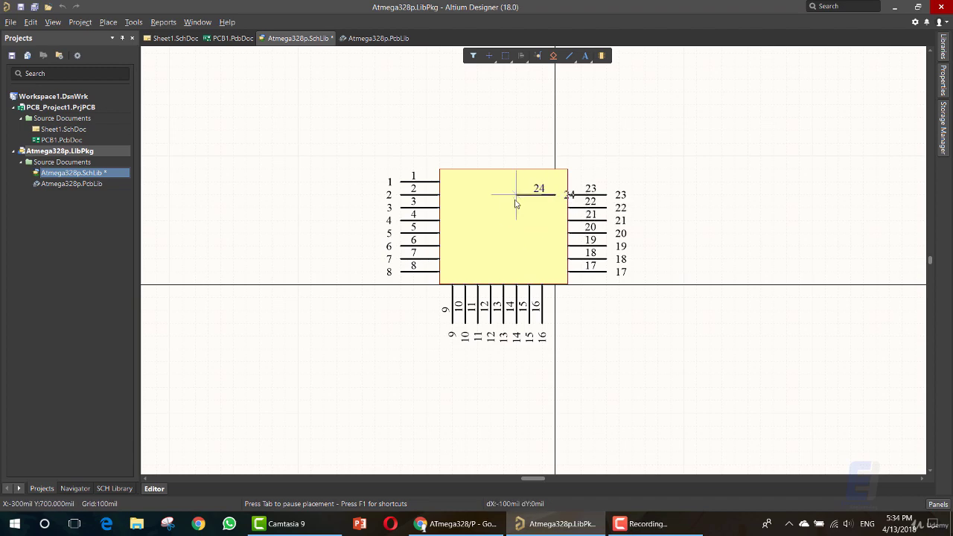
pyautogui.click(569, 182)
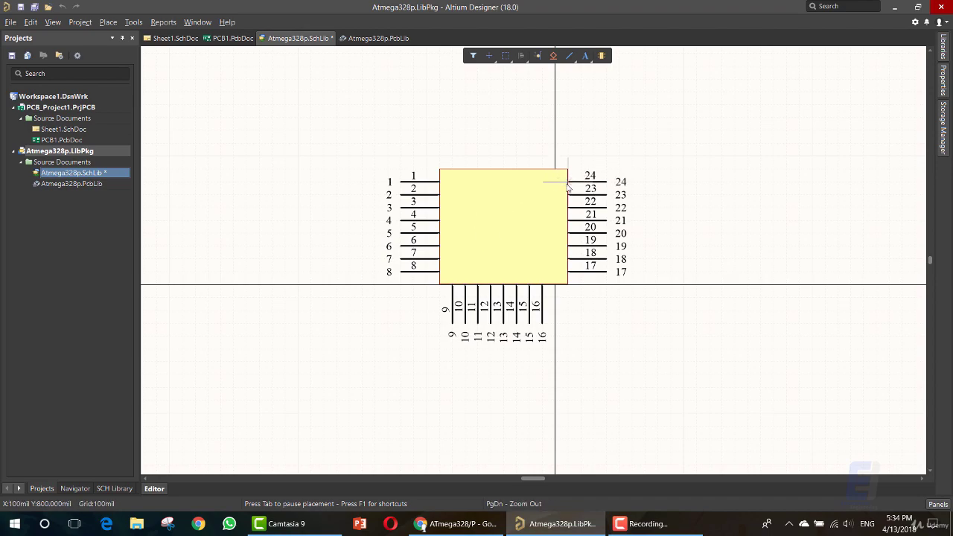
pyautogui.rightClick(500, 226)
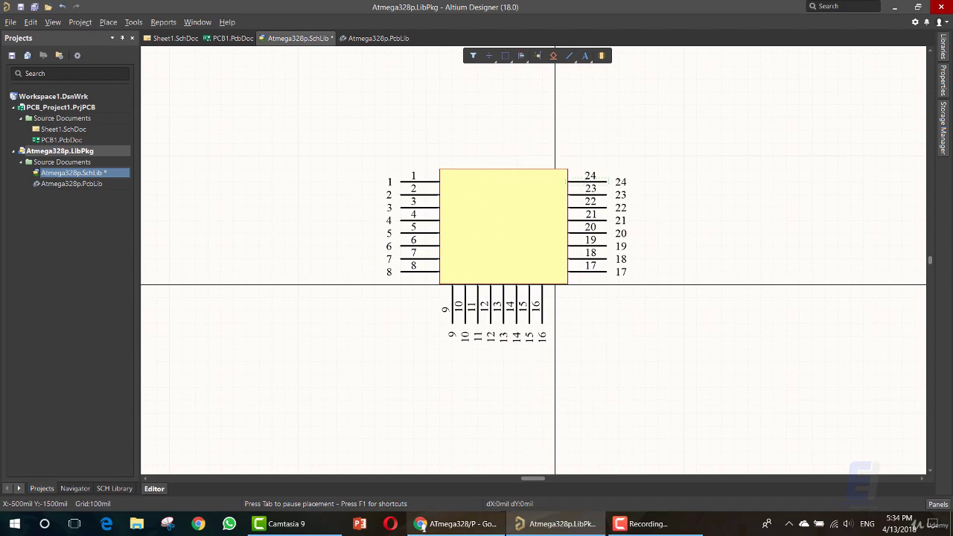
pyautogui.hotkey('alt', 'Tab')
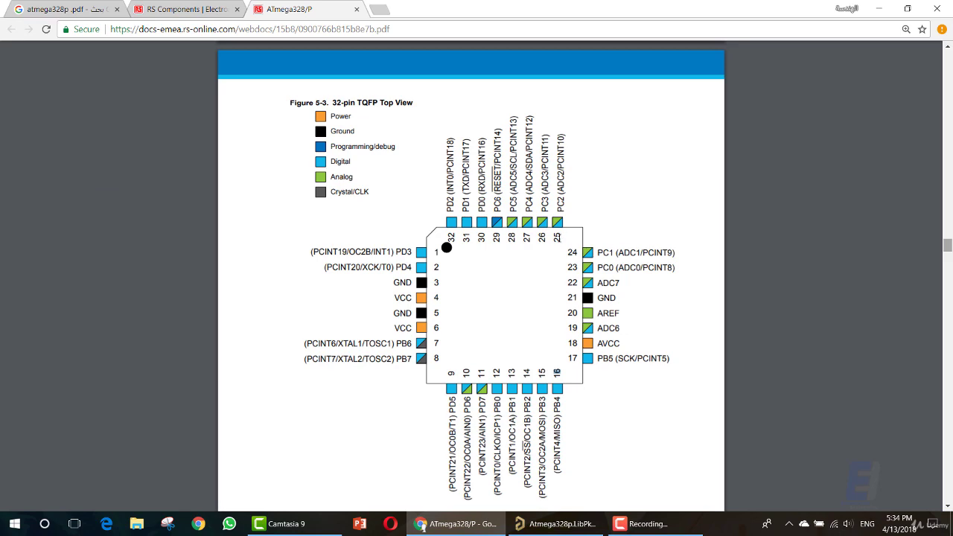
pyautogui.hotkey('alt', 'Tab')
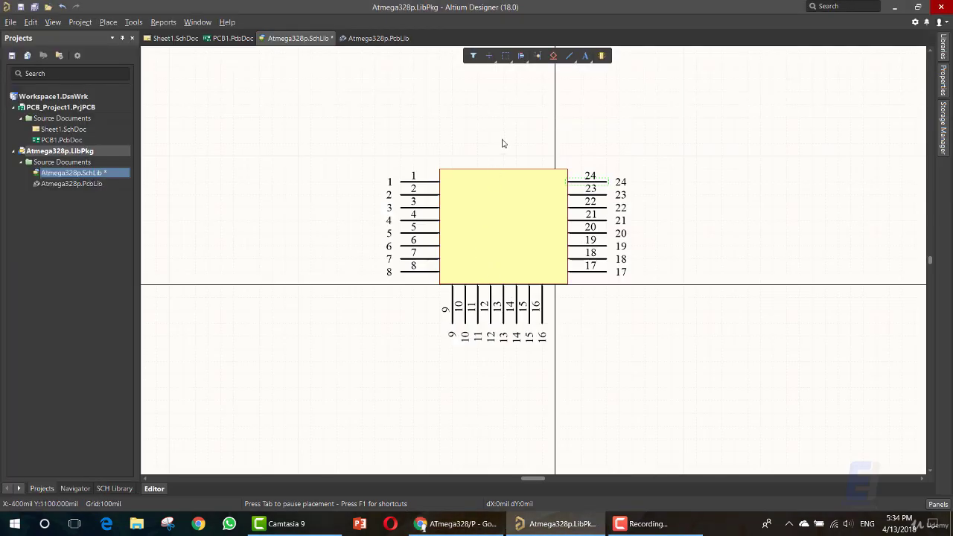
# Place vertical pins 25 through 32 right to left along the top edge of the body
pyautogui.click(108, 21)
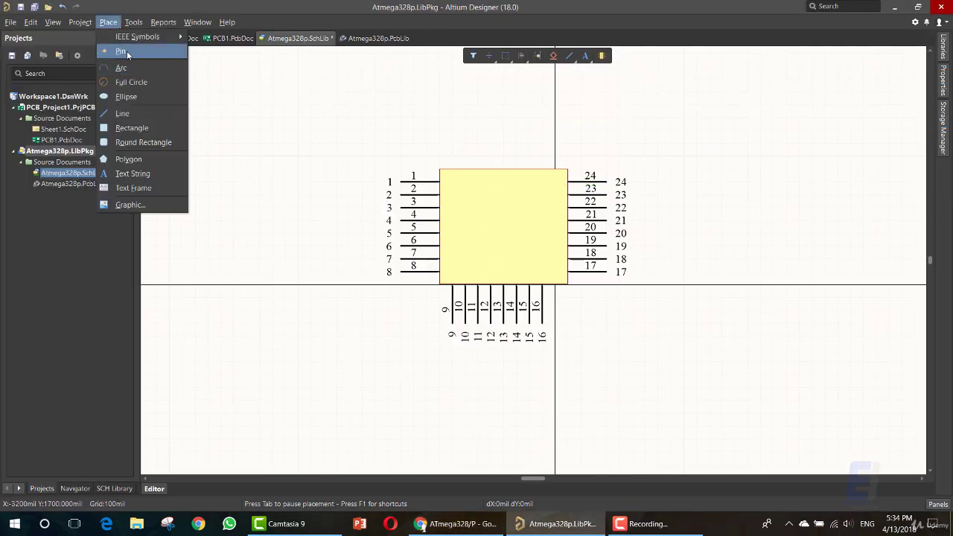
pyautogui.click(127, 54)
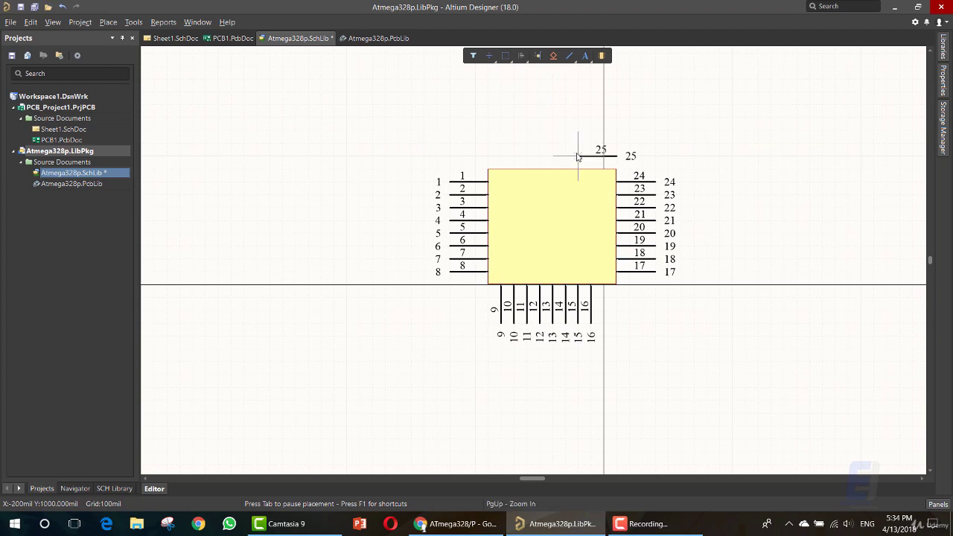
pyautogui.press('space')
pyautogui.click(604, 169)
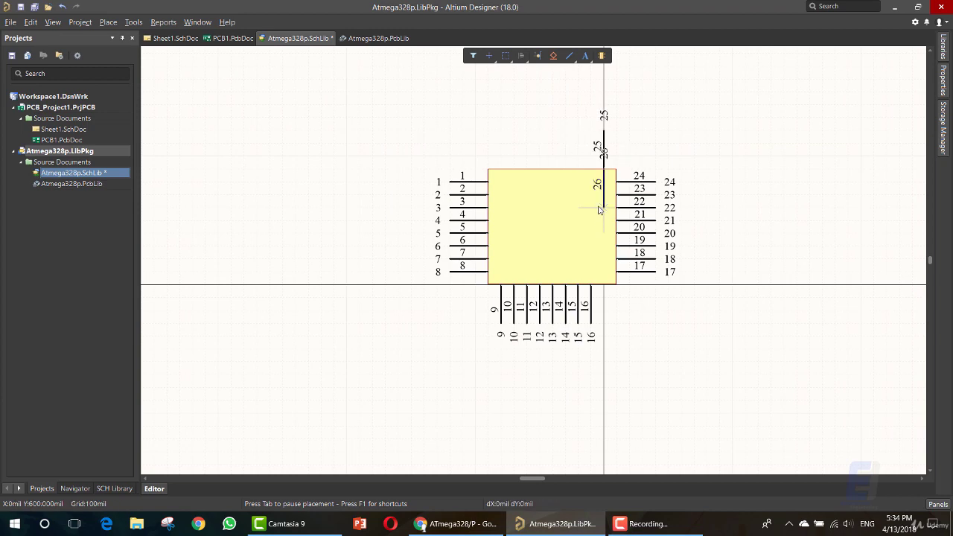
pyautogui.click(591, 169)
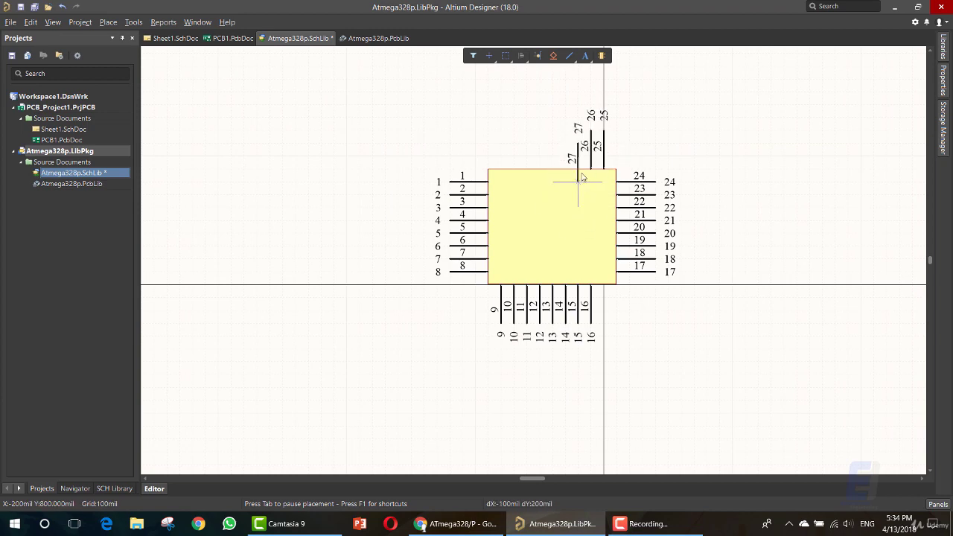
pyautogui.click(578, 169)
pyautogui.click(566, 169)
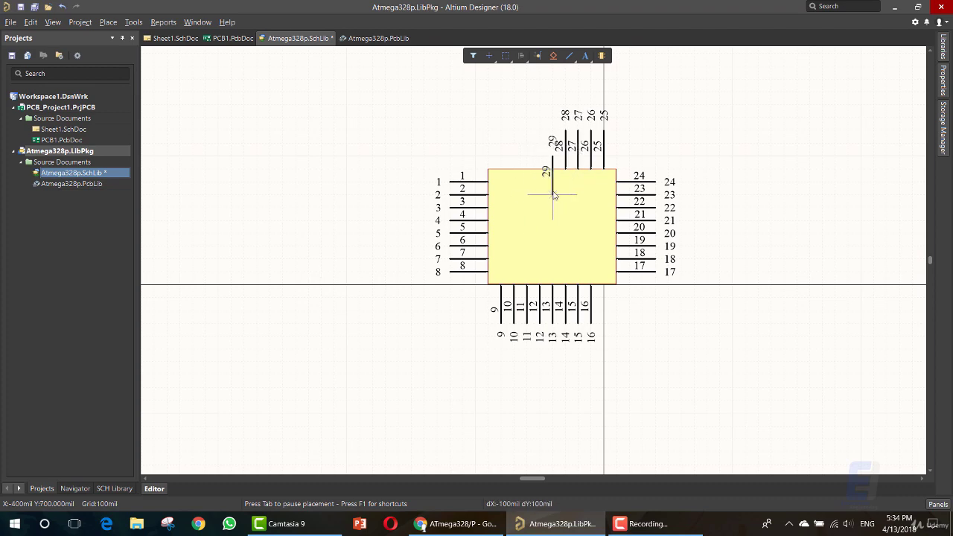
pyautogui.click(552, 169)
pyautogui.click(540, 169)
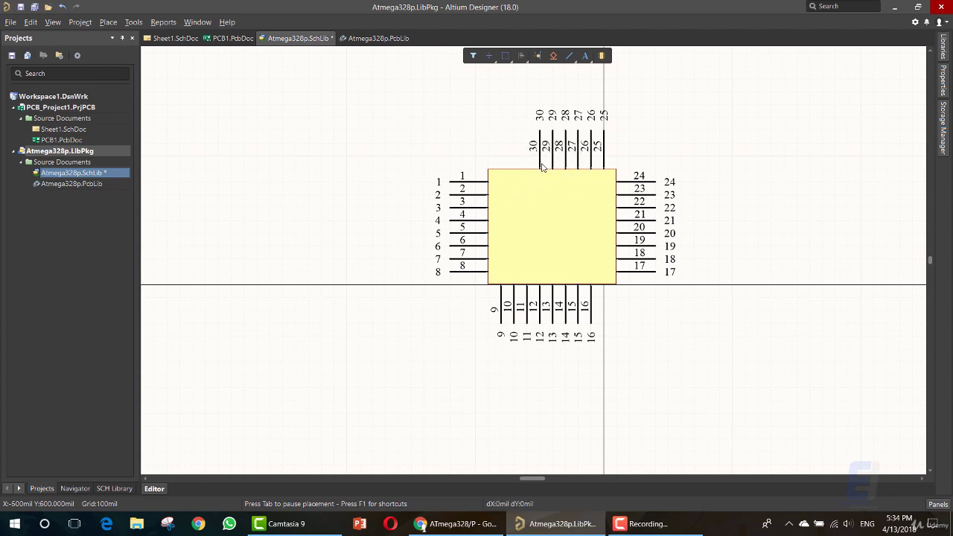
pyautogui.click(530, 177)
pyautogui.click(519, 178)
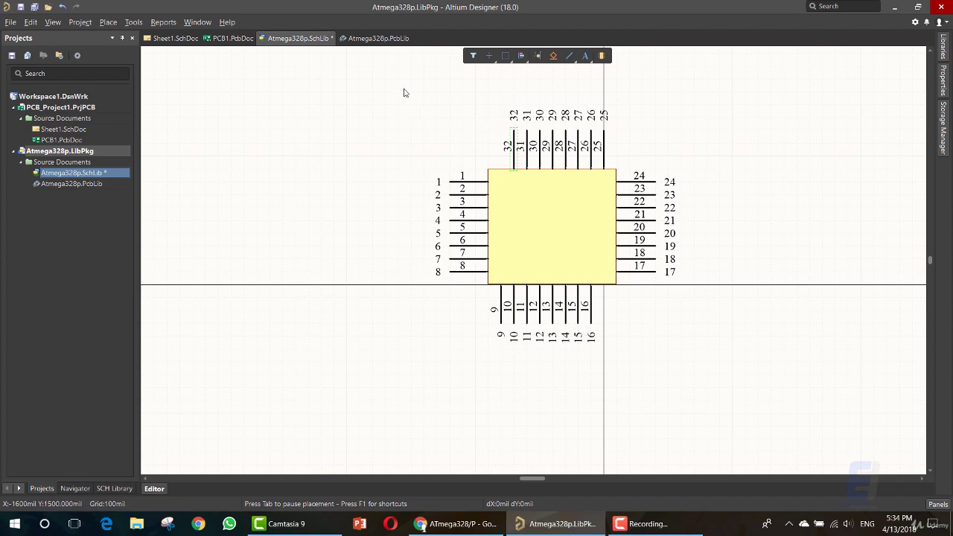
pyautogui.moveTo(404, 92); pyautogui.dragTo(730, 410)
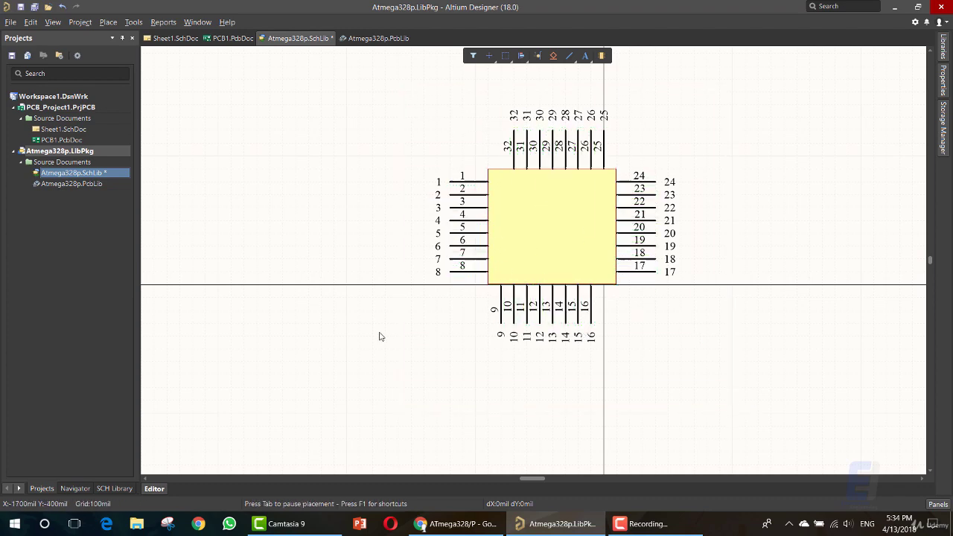